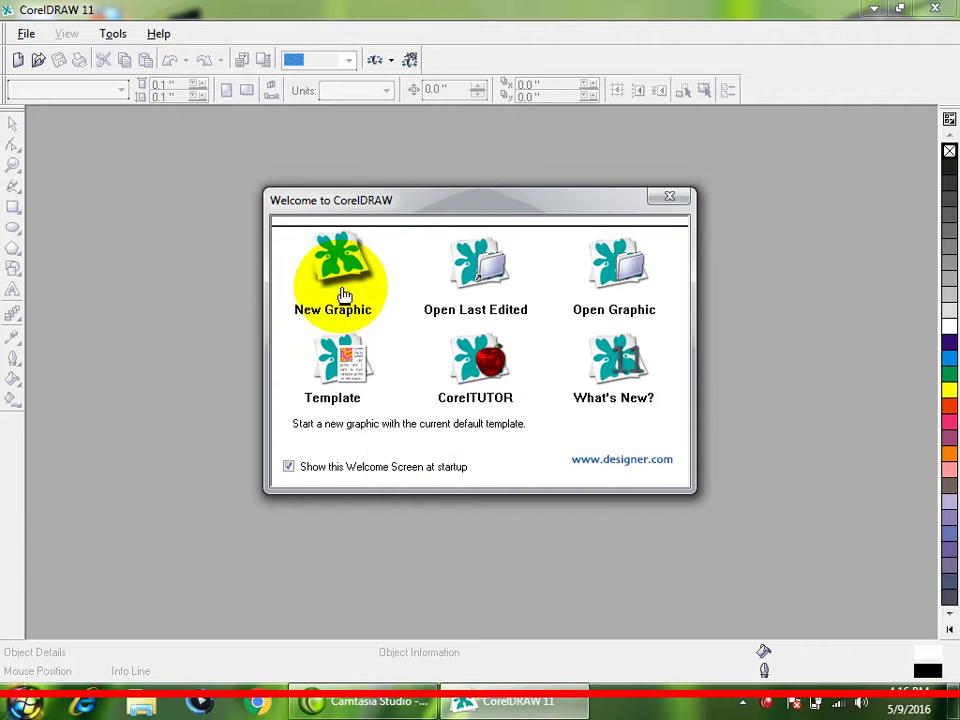
- Create a new graphic and start an import from the Frontier folder on the Software (F:) drive
left_click(358, 256)
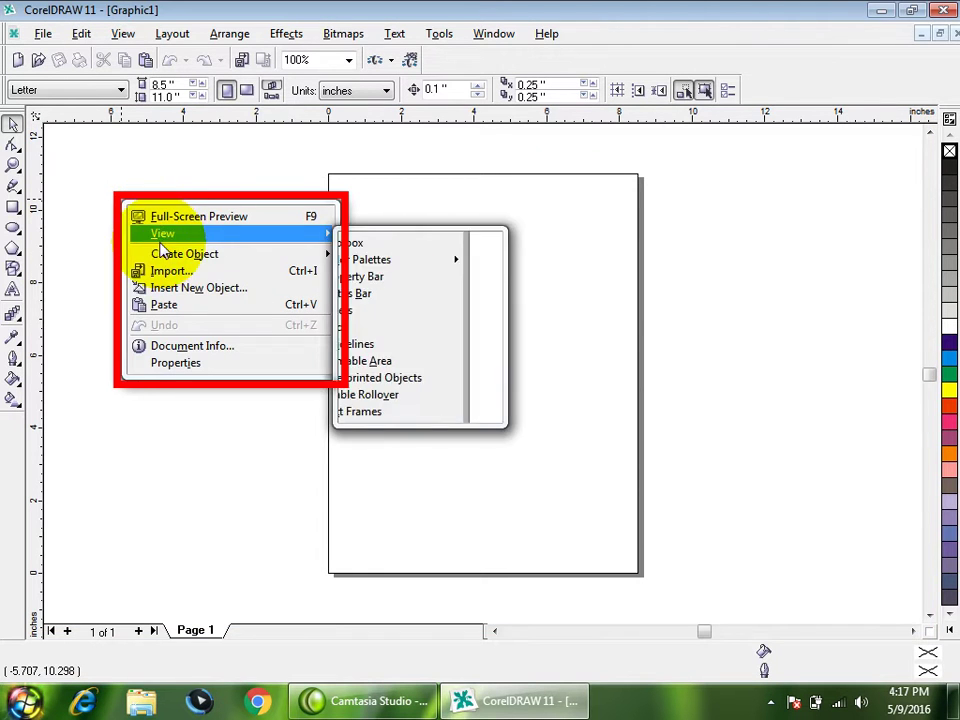
left_click(208, 276)
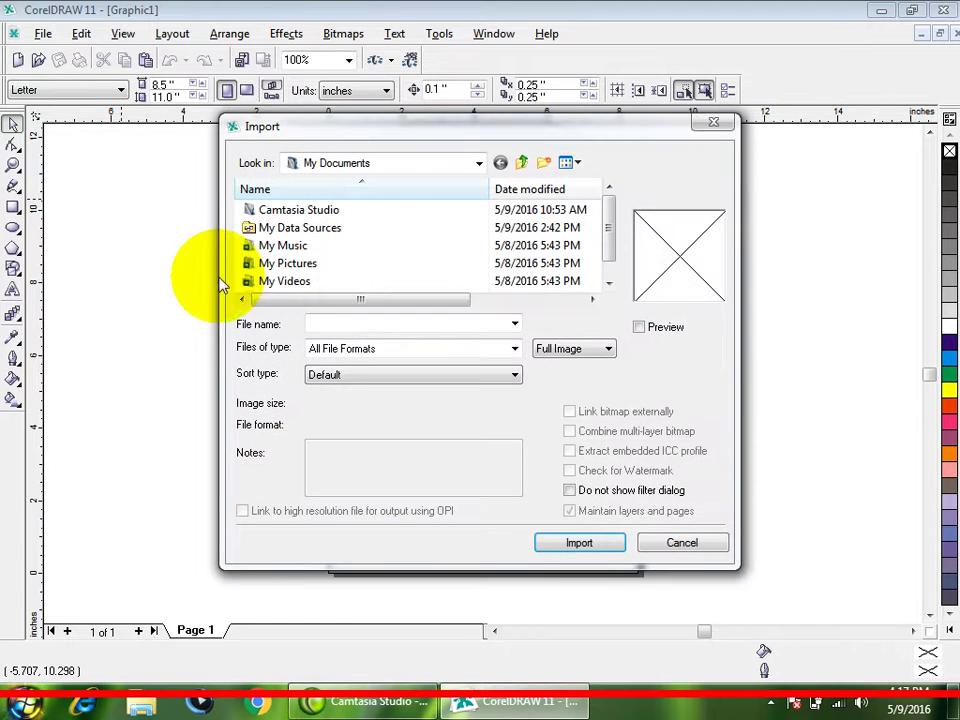
left_click(447, 172)
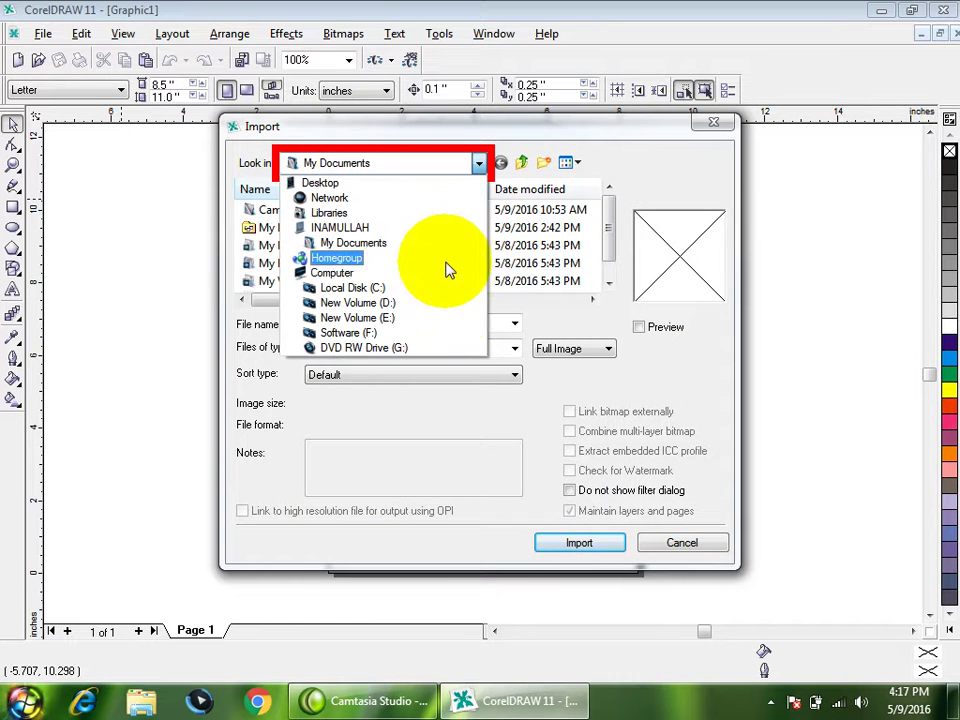
left_click(445, 340)
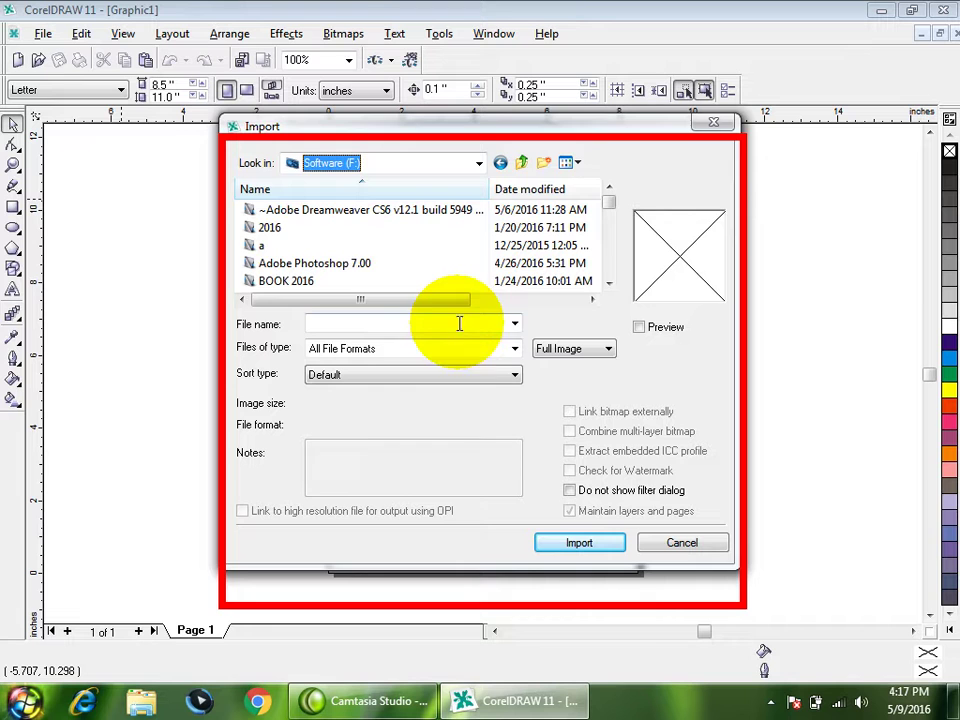
left_click(378, 266)
scroll(377, 270, "down", 5)
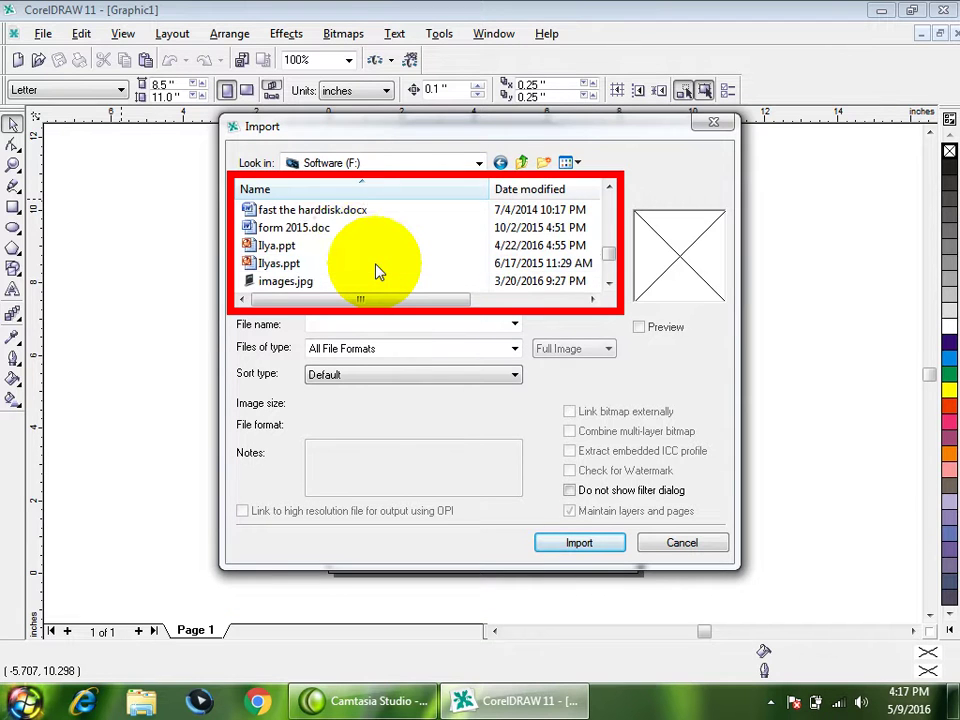
left_click(384, 247)
scroll(388, 257, "up", 4)
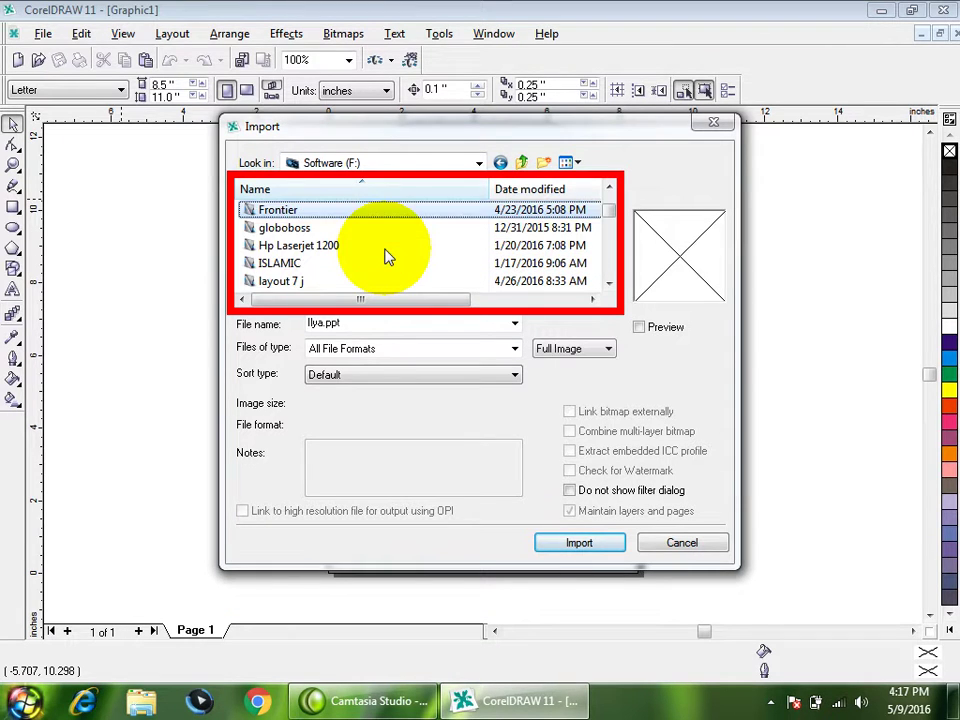
double_click(341, 213)
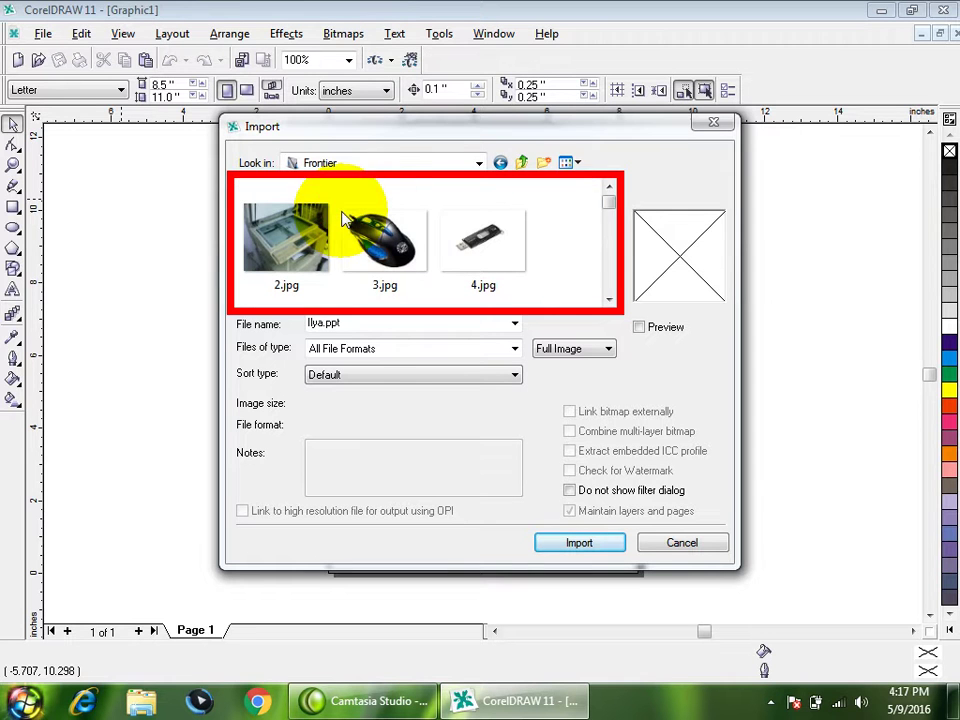
- Import fan.jpg and place it across the page's left edge at about 8.4 by 4.3 inches
left_click_drag(609, 205, 613, 232)
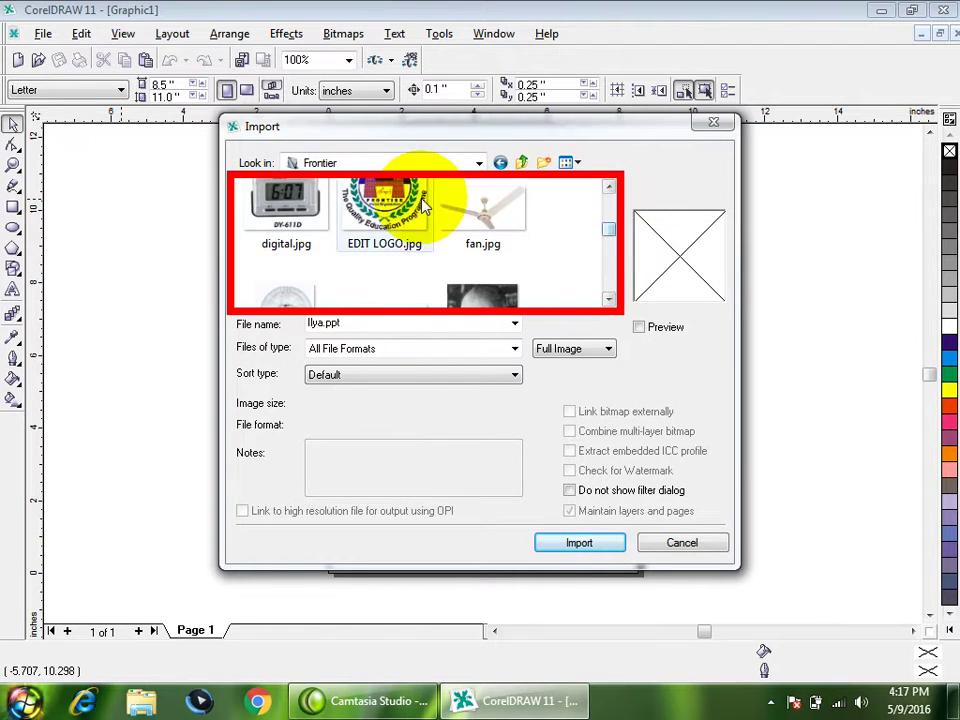
double_click(460, 210)
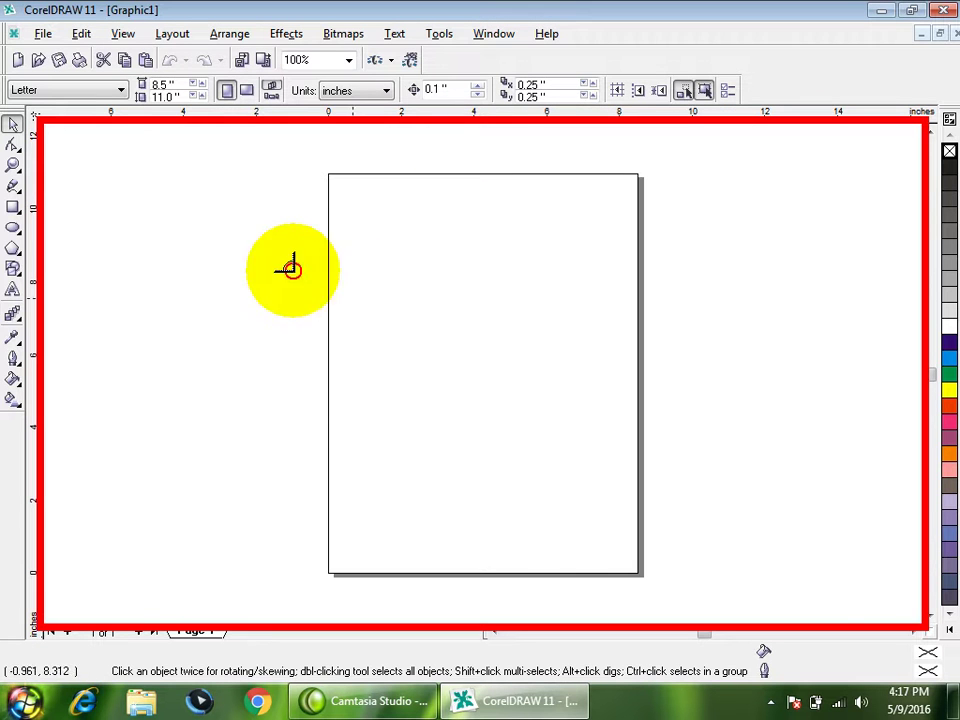
left_click(453, 358)
- Open the placed fan bitmap for editing in Corel PHOTO-PAINT
right_click(453, 358)
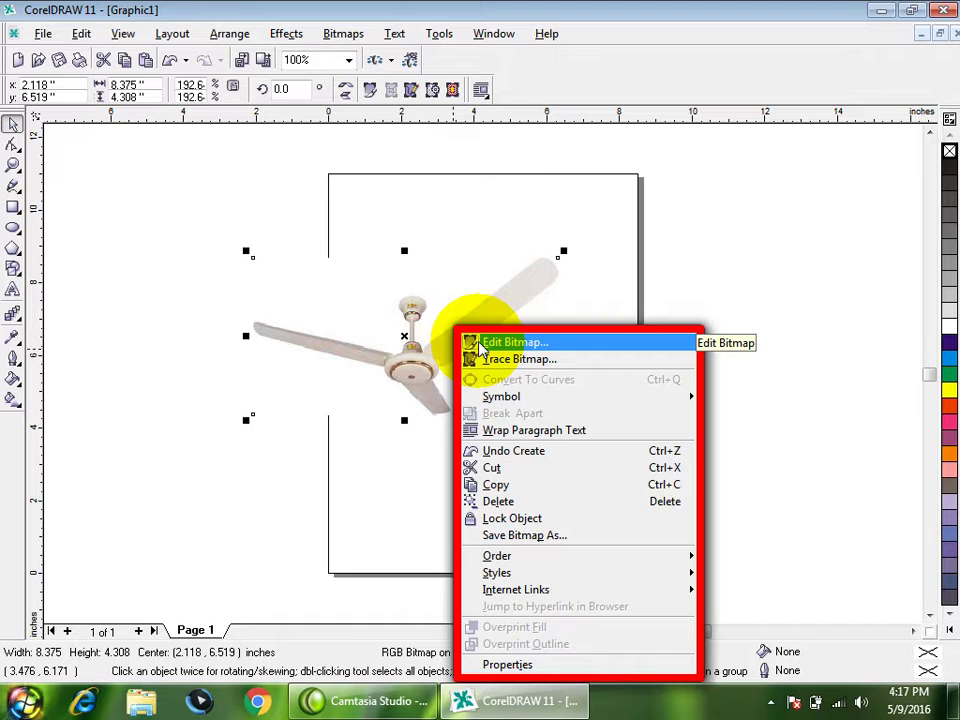
left_click(344, 34)
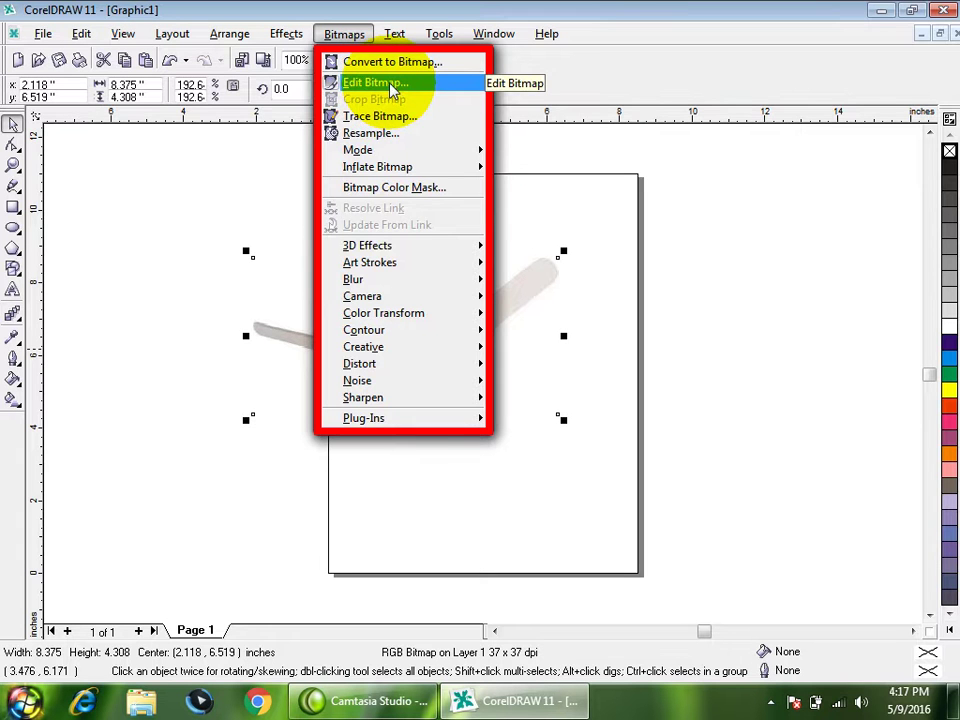
left_click(390, 87)
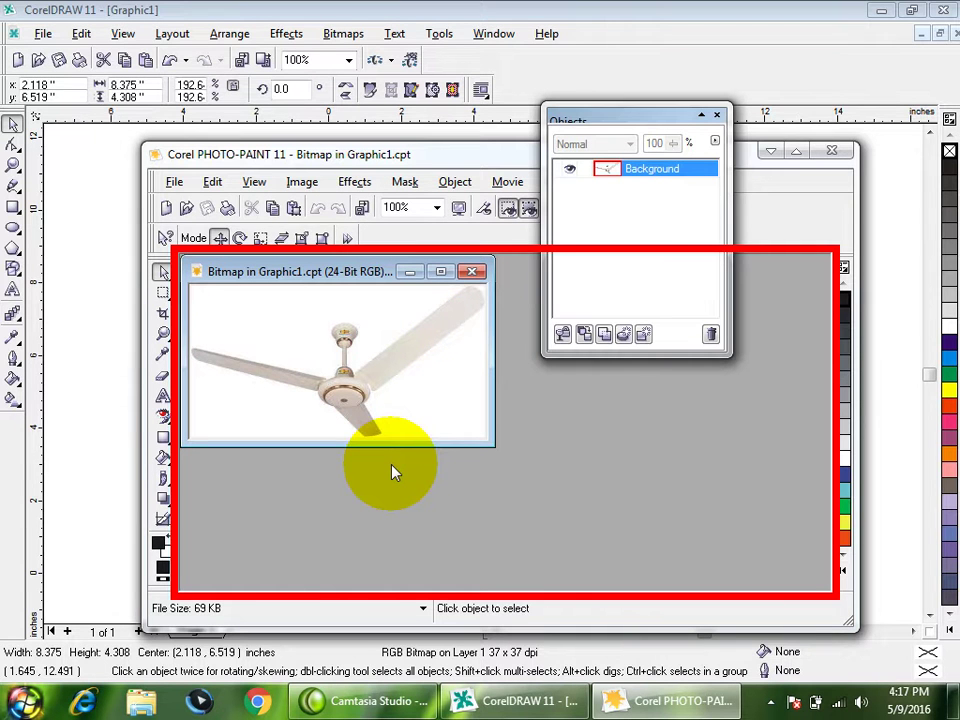
- Spray a row of flames along the lower part of the fan picture with the Image Sprayer's Fire brush
key("i")
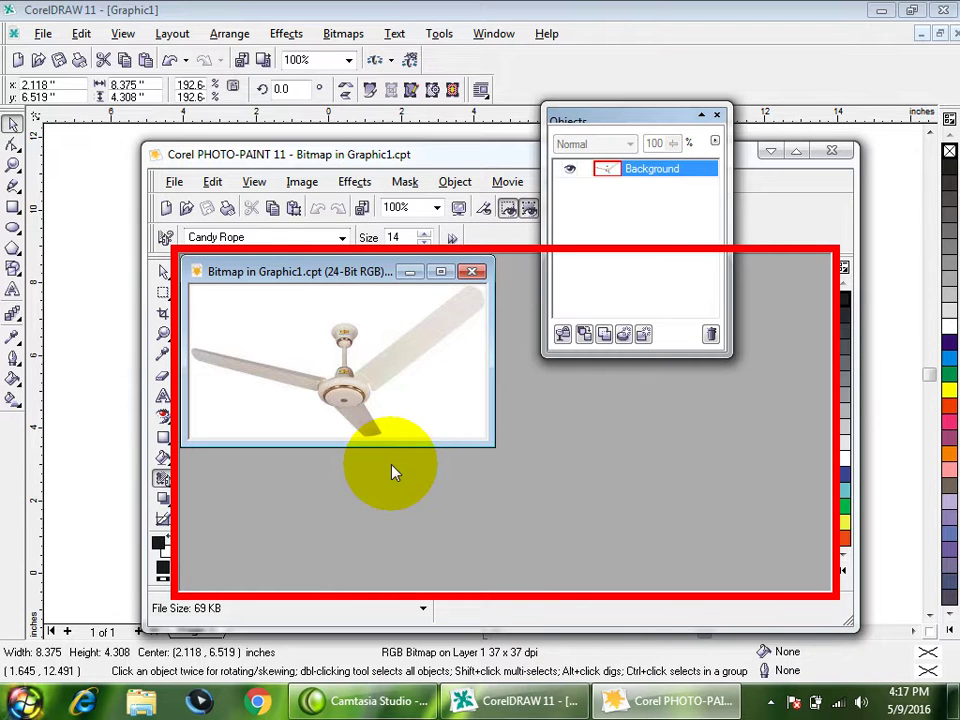
left_click(165, 483)
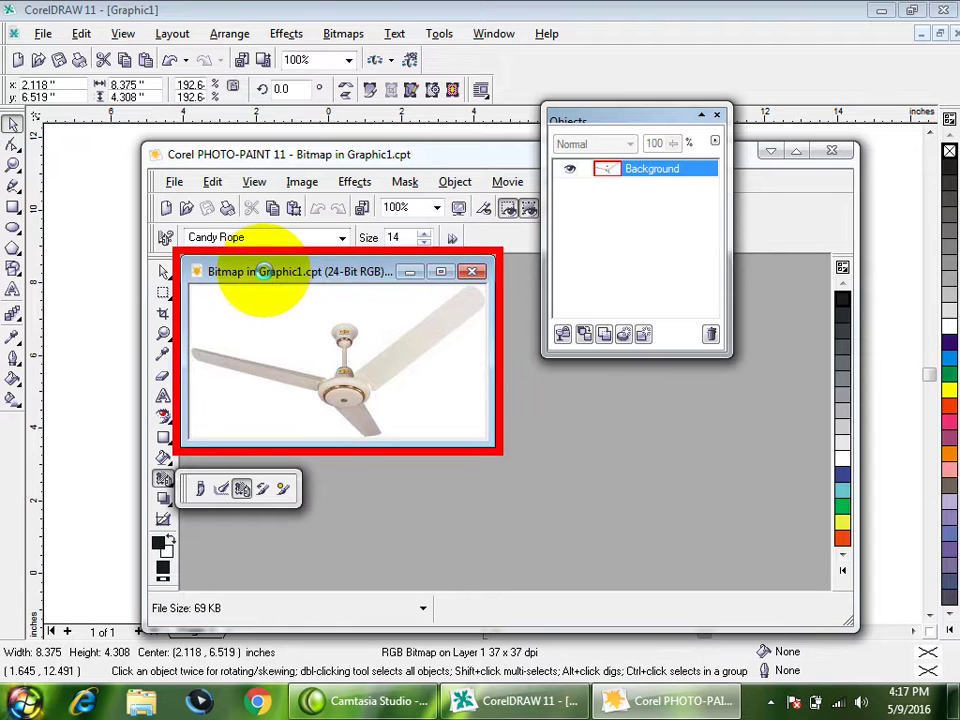
left_click(266, 271)
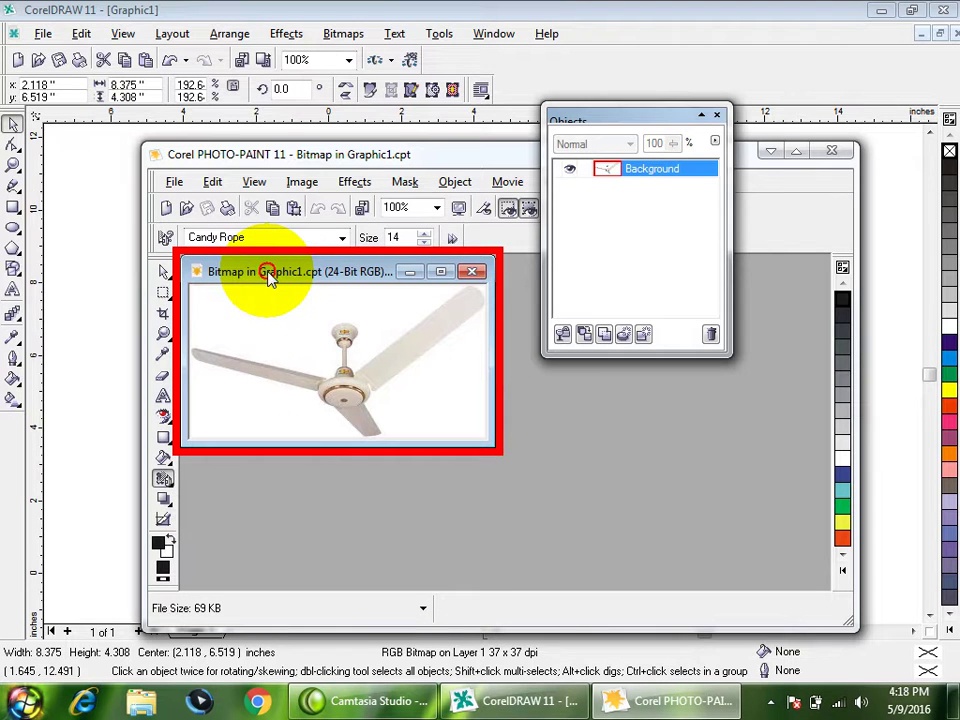
left_click(341, 237)
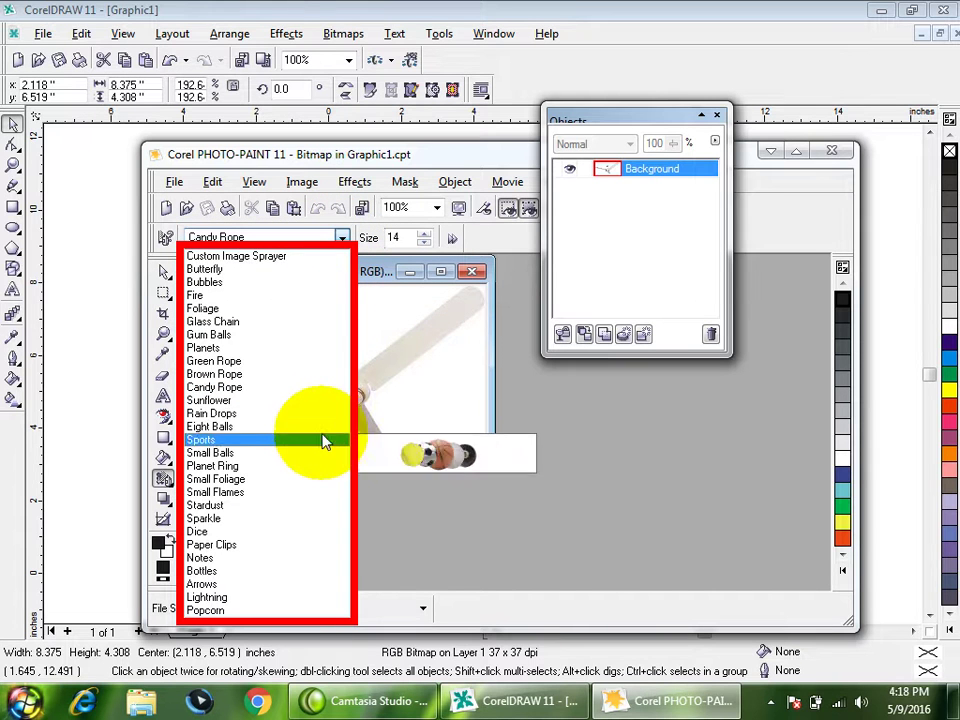
left_click(240, 298)
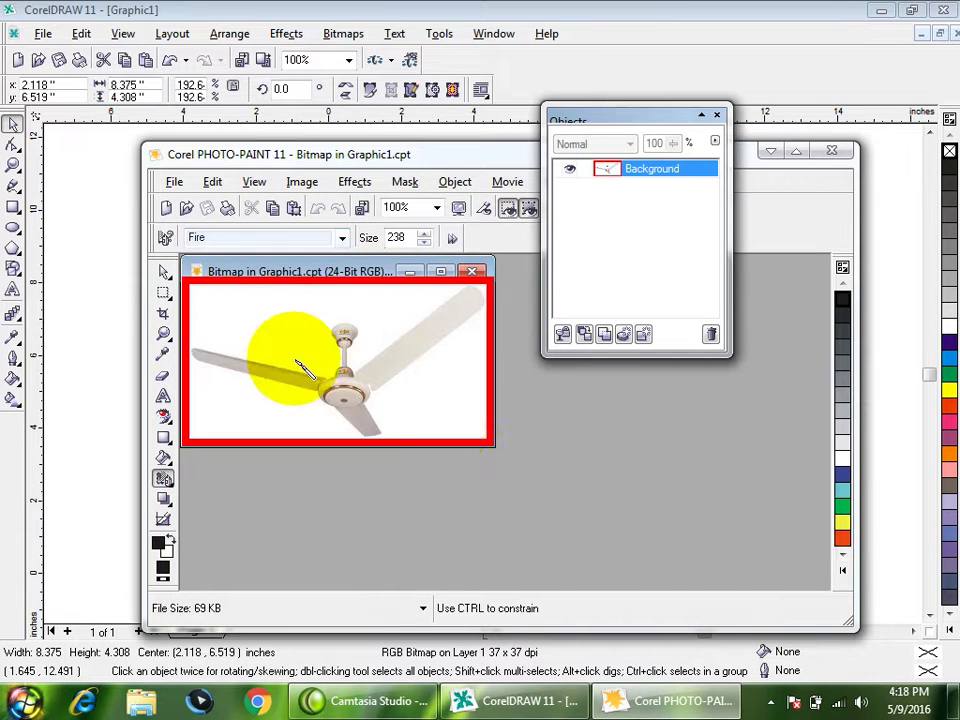
mouse_move(466, 421)
left_mouse_down()
mouse_move(390, 405)
mouse_move(238, 424)
left_mouse_up()
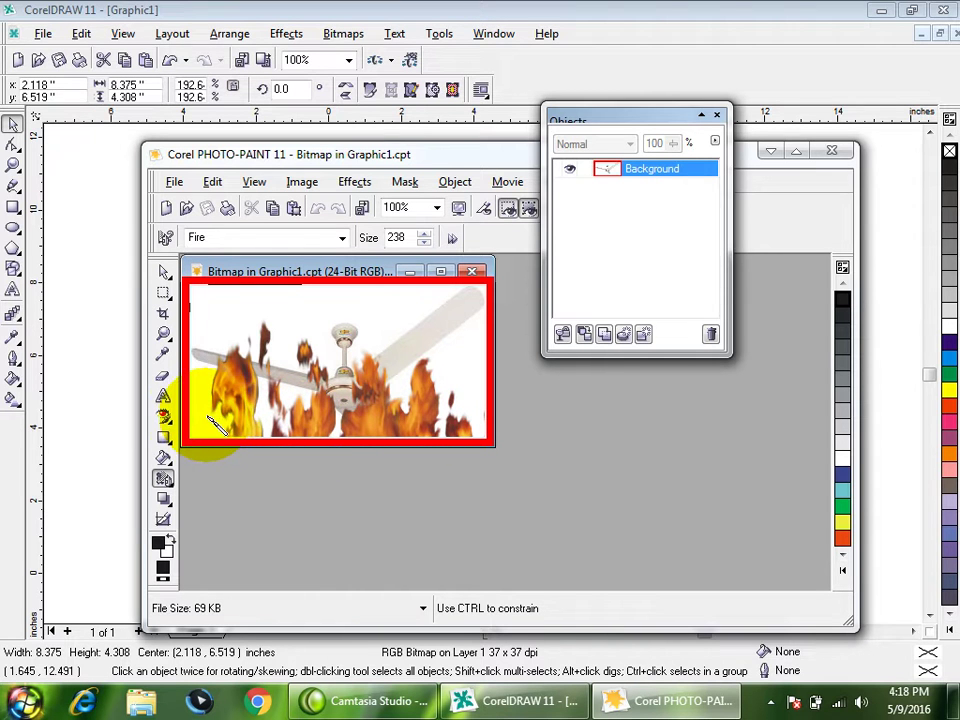
- Spray Sunflower images down the left half of the fan picture
left_click(281, 240)
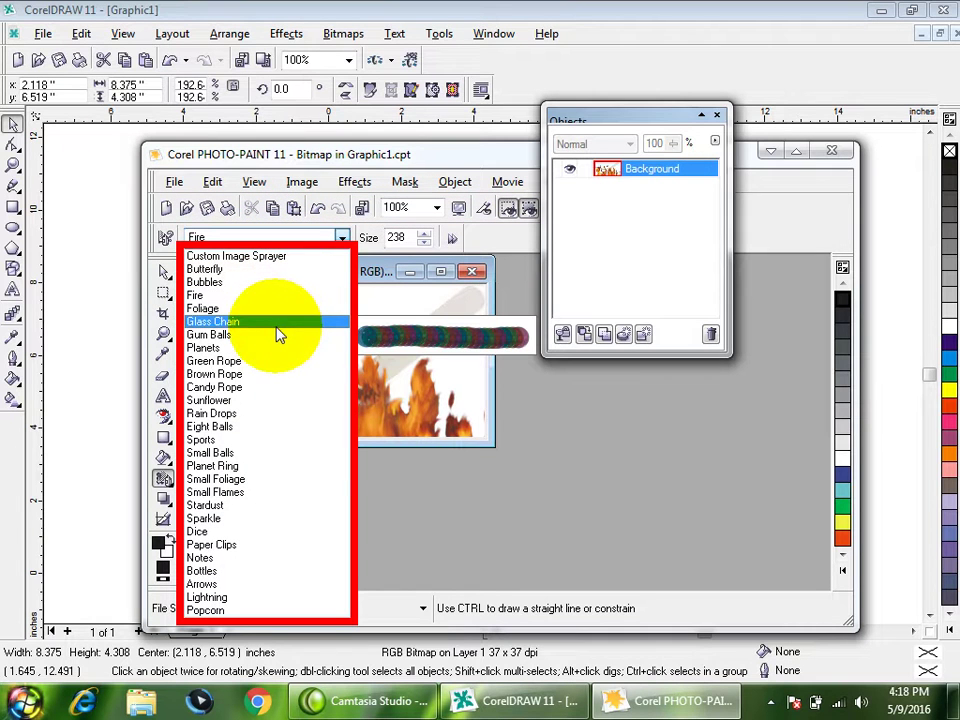
left_click(281, 402)
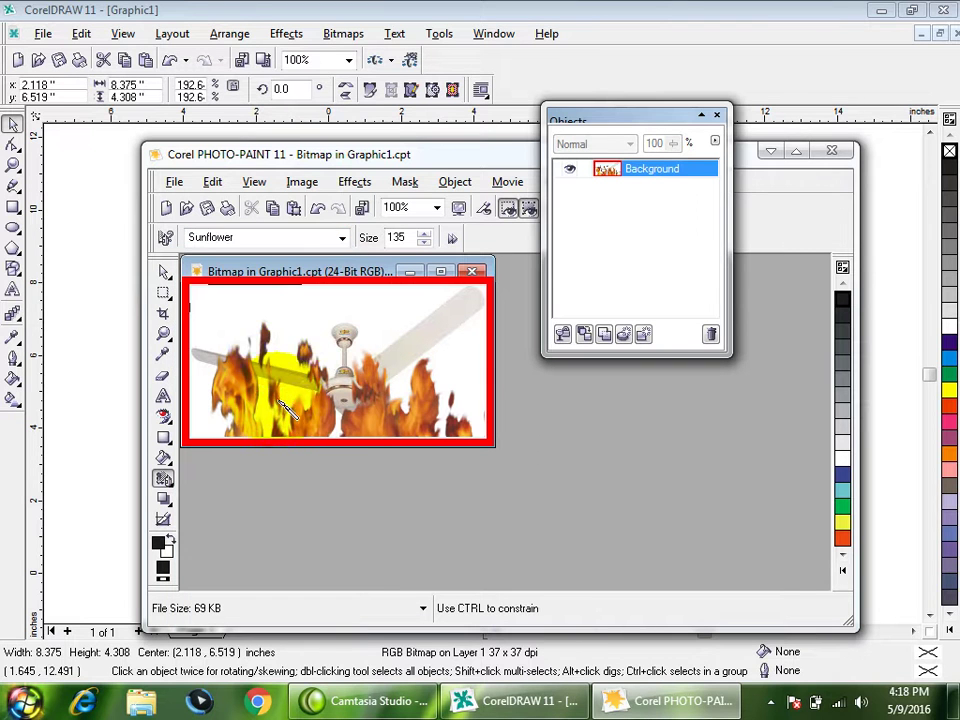
mouse_move(279, 321)
left_mouse_down()
mouse_move(281, 405)
mouse_move(285, 327)
mouse_move(307, 303)
mouse_move(355, 300)
mouse_move(345, 330)
mouse_move(296, 363)
mouse_move(345, 363)
mouse_move(265, 371)
mouse_move(262, 430)
left_mouse_up()
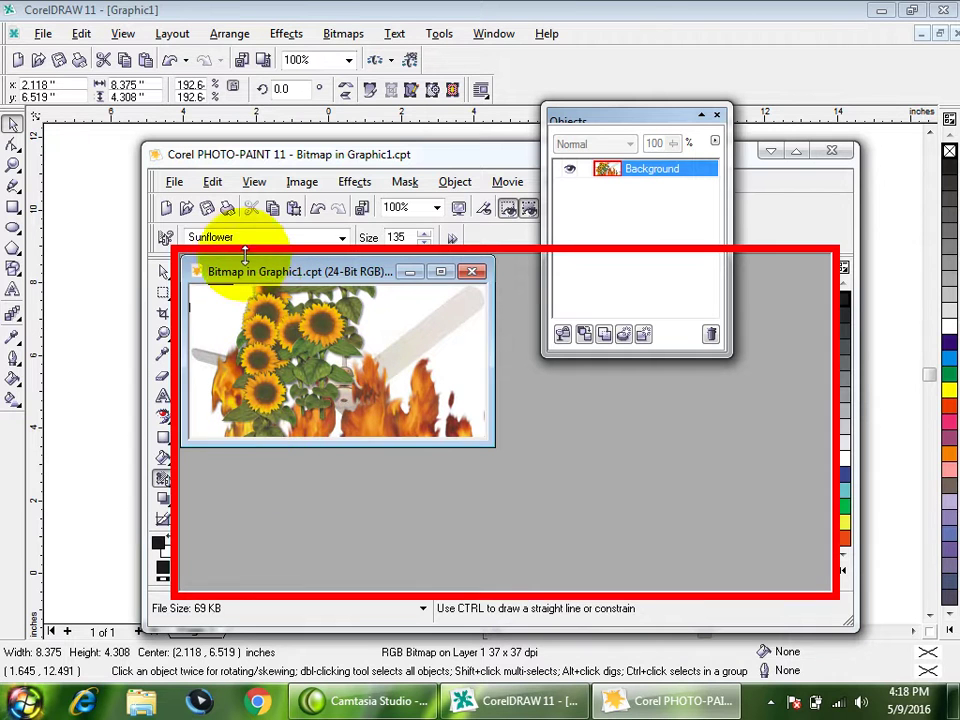
- Add Butterfly images to the right of the sunflowers and at the picture's left edge
left_click(232, 240)
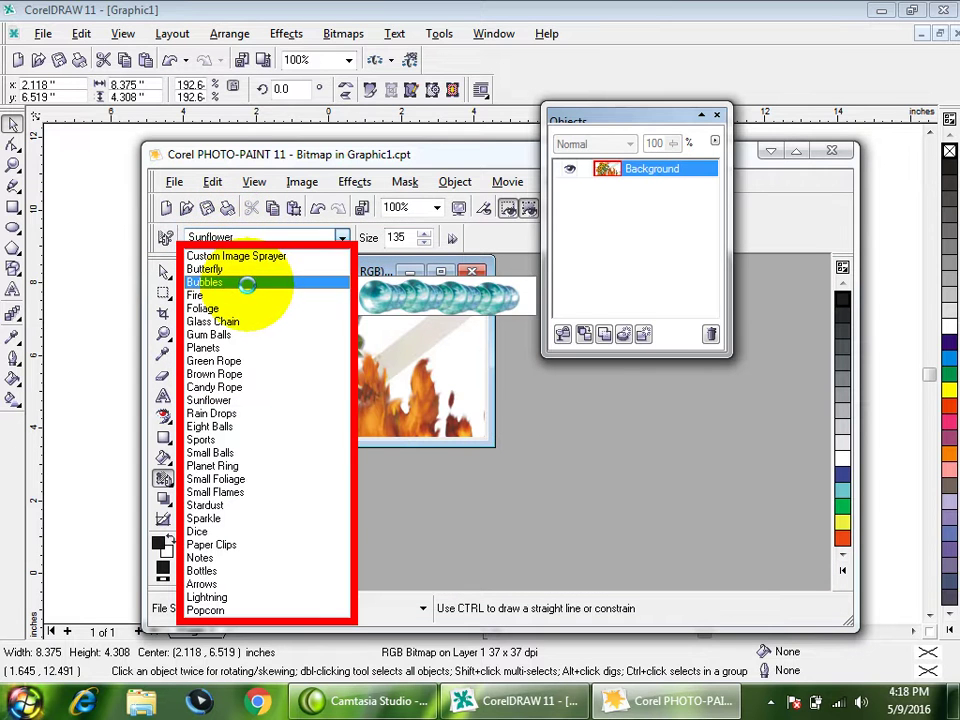
left_click(246, 269)
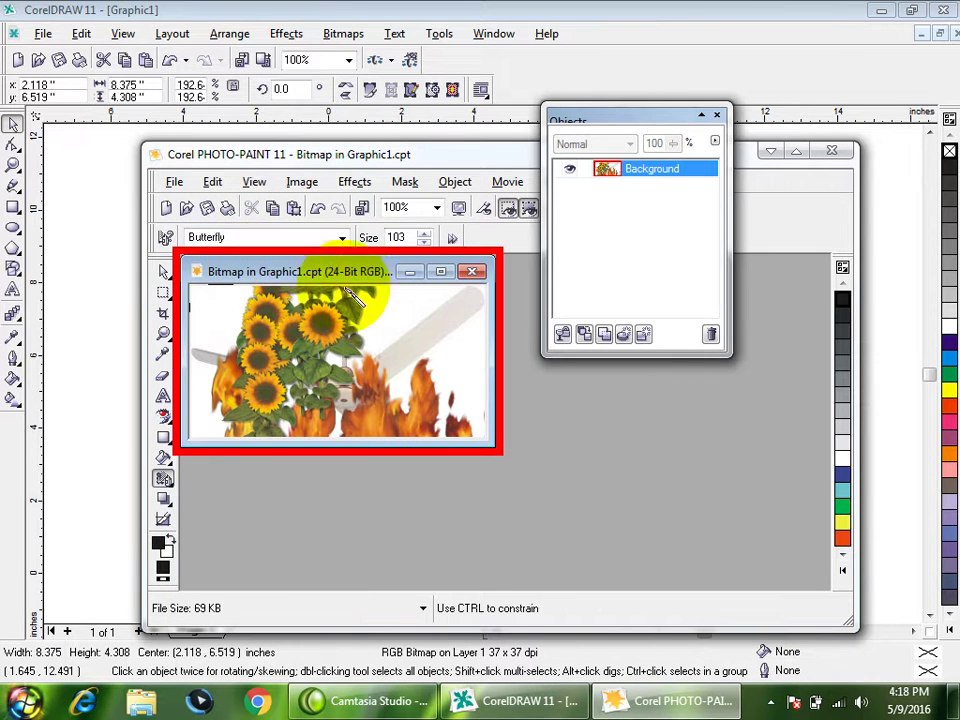
left_click(385, 328)
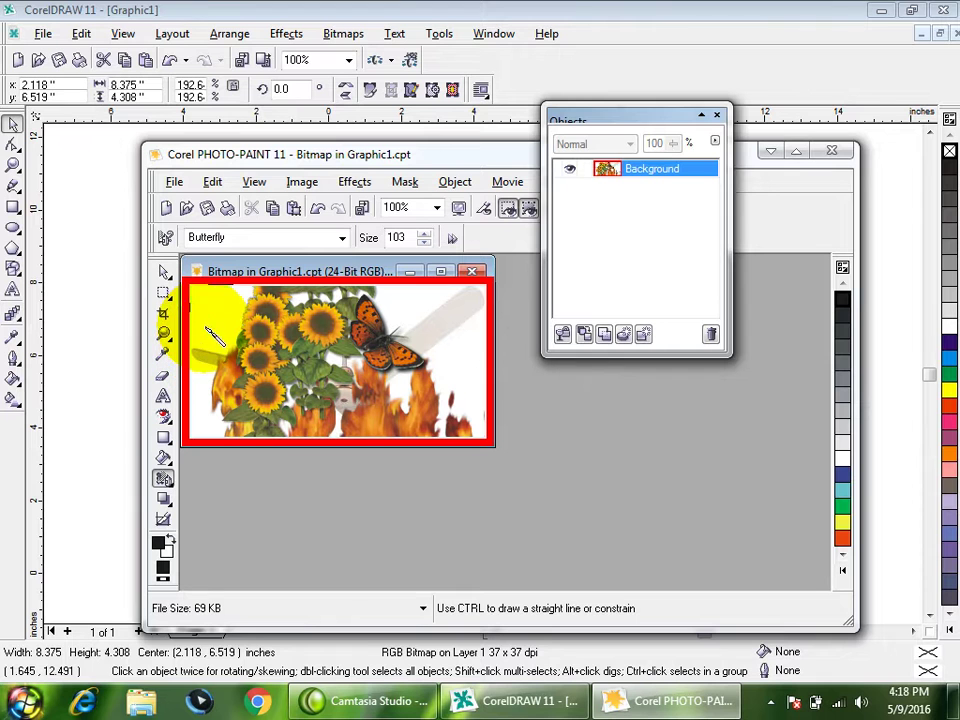
- Spray Lightning bolts over the sunflowers and the right side of the picture
left_click(279, 237)
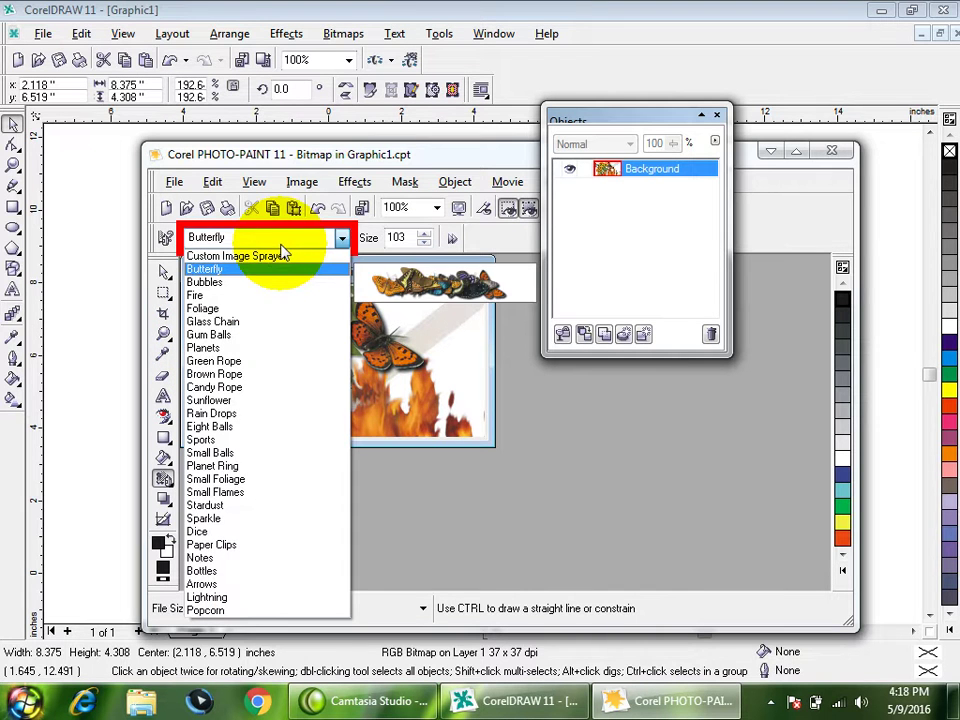
left_click(307, 599)
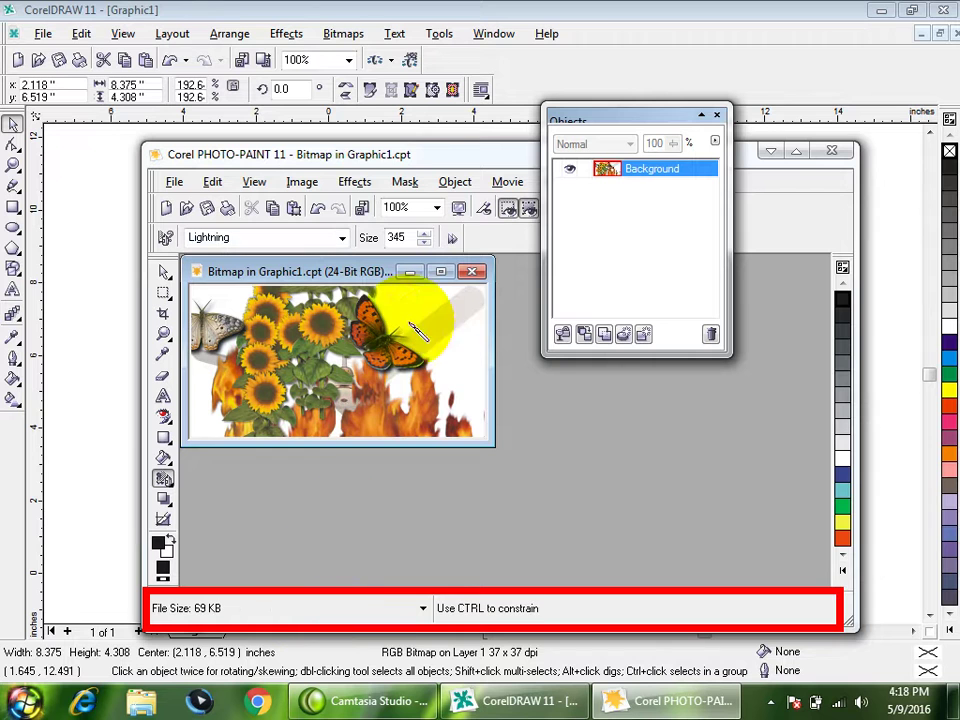
mouse_move(437, 335)
left_mouse_down()
mouse_move(372, 348)
mouse_move(307, 300)
mouse_move(253, 302)
mouse_move(304, 364)
mouse_move(398, 354)
mouse_move(356, 320)
mouse_move(338, 318)
mouse_move(525, 456)
left_mouse_up()
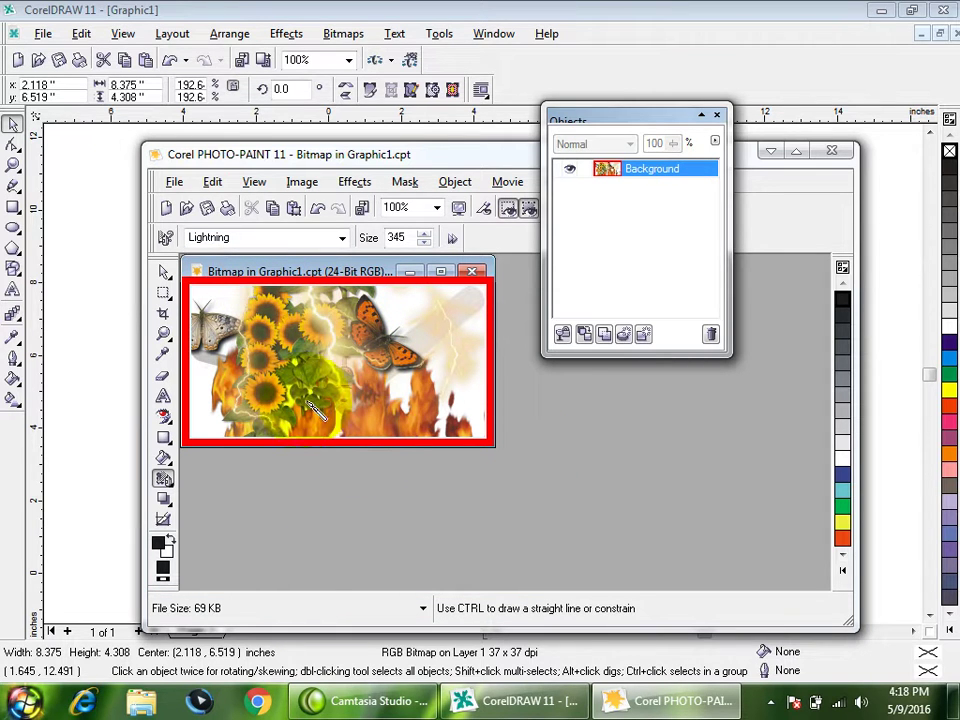
- Spray Sparkle light bursts over the flames at the lower right and near the picture's left edge
left_click(289, 241)
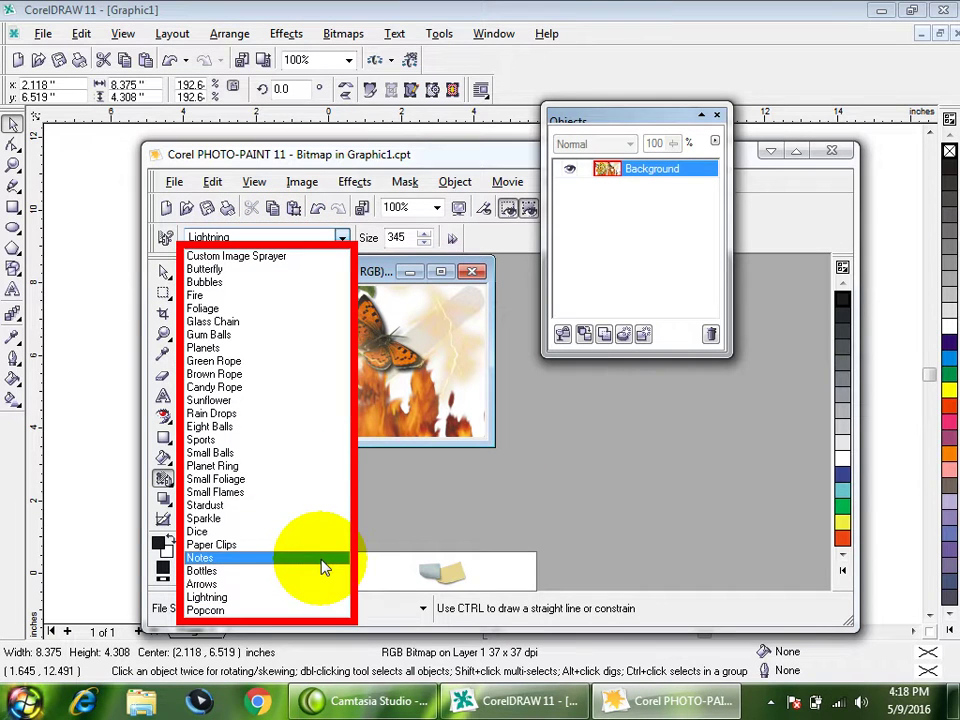
left_click(300, 519)
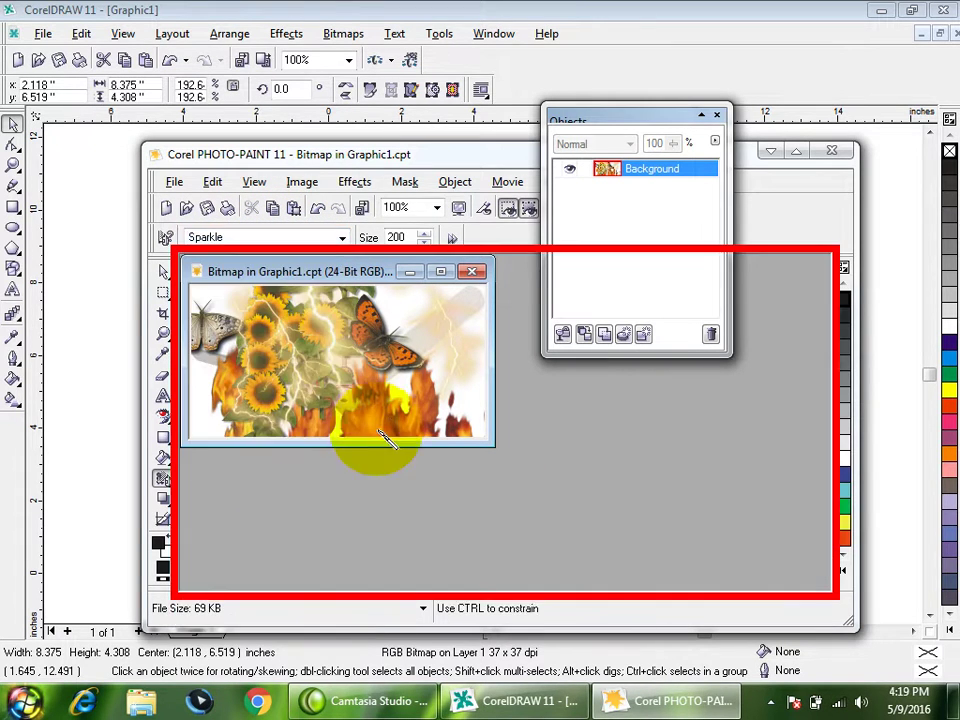
mouse_move(405, 418)
left_mouse_down()
mouse_move(343, 429)
mouse_move(215, 310)
mouse_move(219, 326)
mouse_move(425, 418)
left_mouse_up()
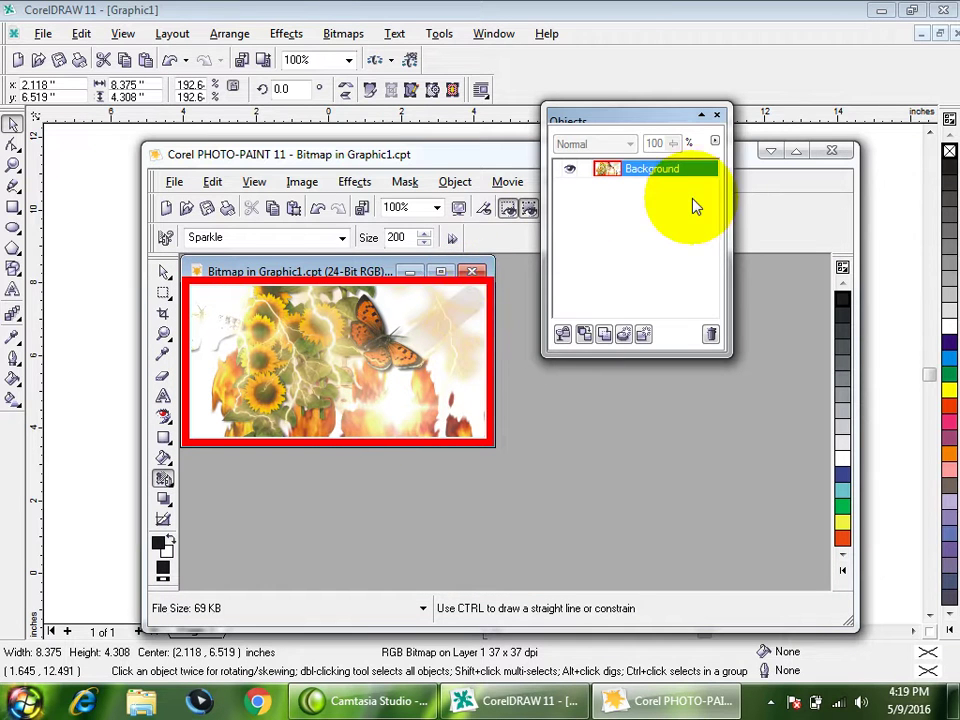
- Close Corel PHOTO-PAINT, saving the changes to the bitmap, and return to CorelDRAW
left_click(831, 151)
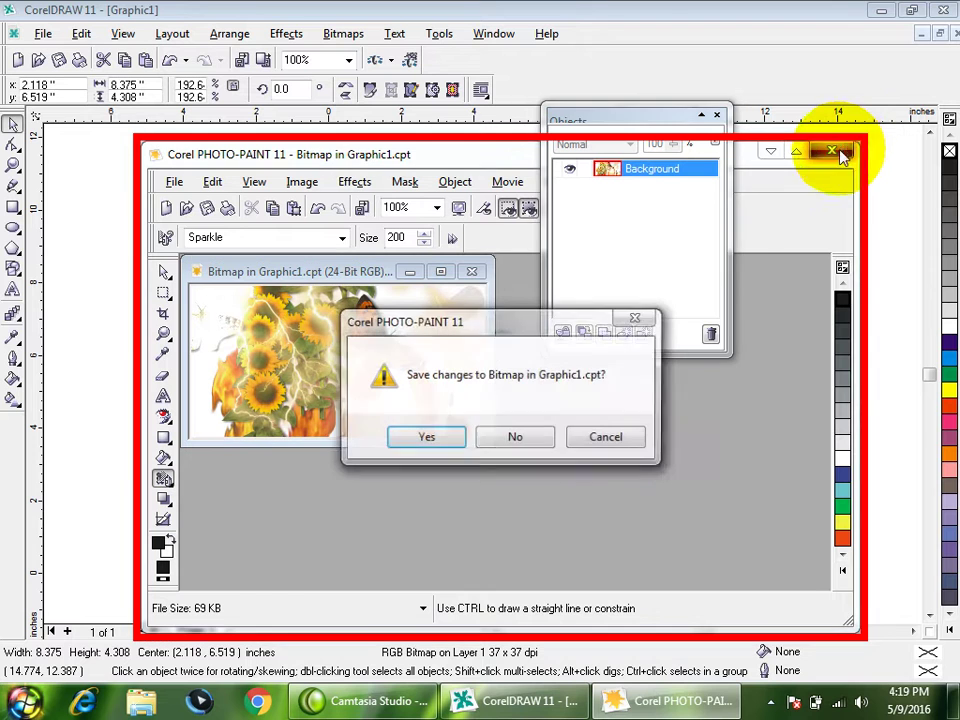
left_click(425, 437)
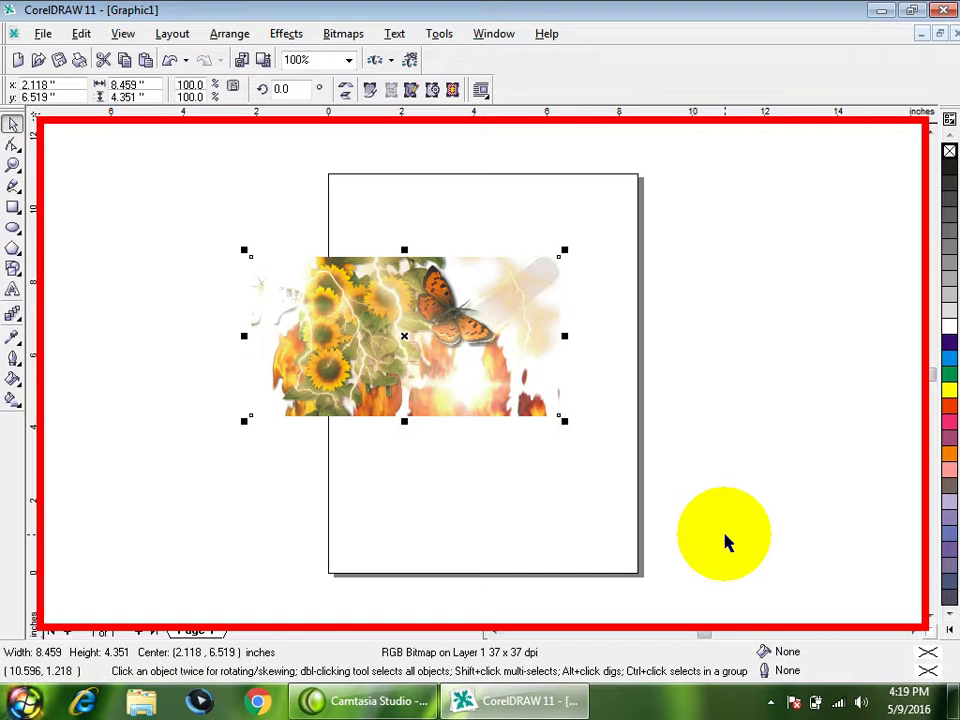
- Delete the sprayed sunflower picture and import 2.jpg across the page at about 11.1 by 8.9 inches
key("Delete")
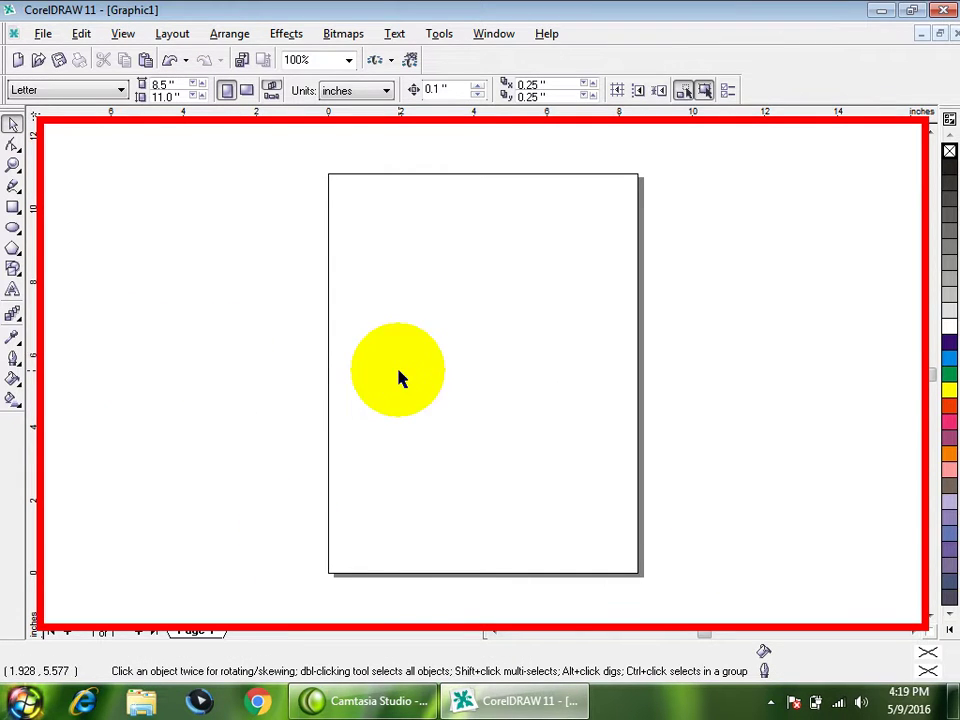
right_click(258, 330)
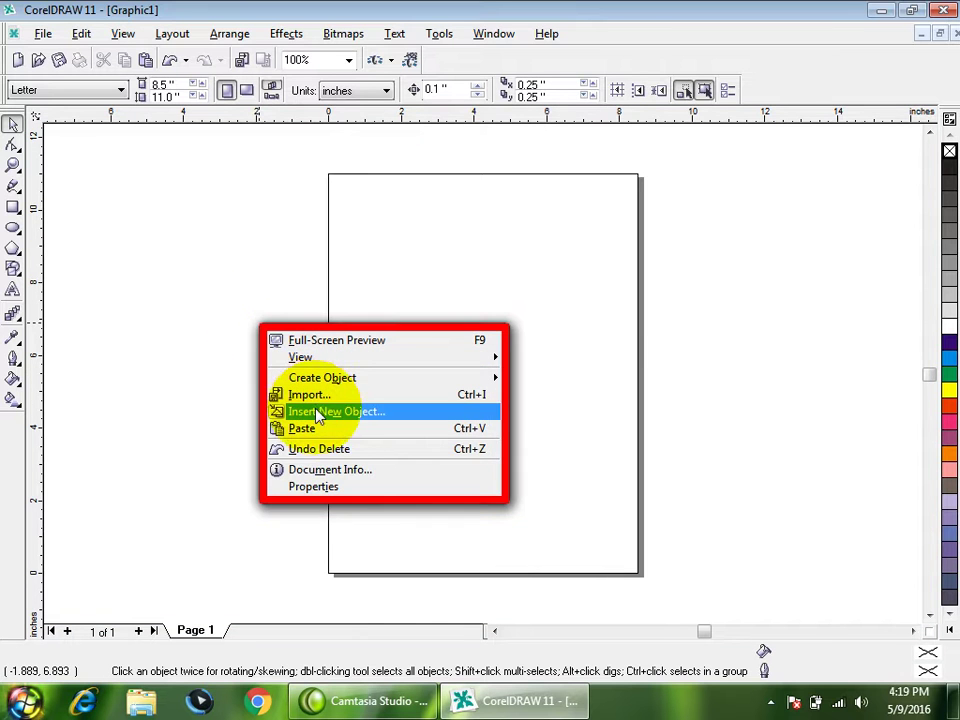
left_click(317, 396)
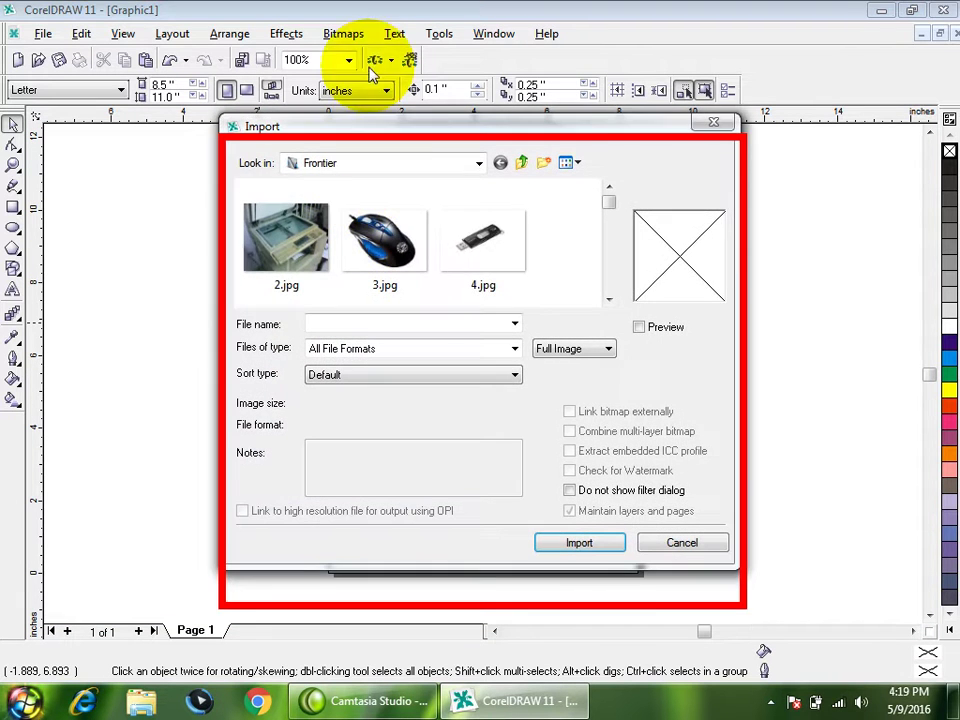
double_click(275, 253)
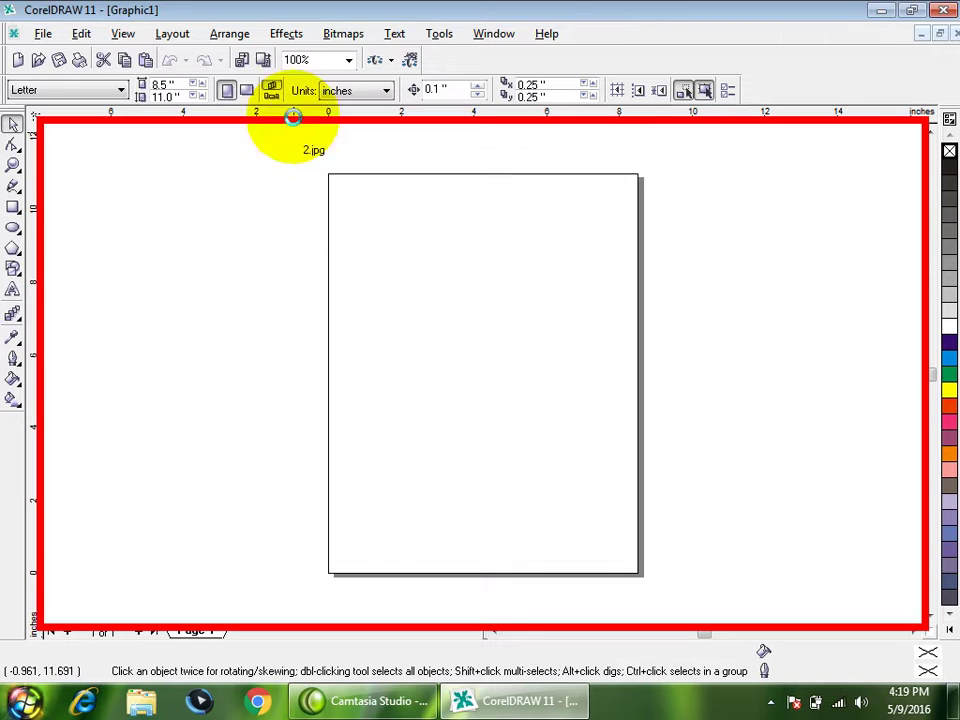
left_click_drag(272, 222, 677, 545)
- Edit the photocopier bitmap in Corel PHOTO-PAINT and spray Sparkle light bursts on both sides of the machine
left_click(347, 34)
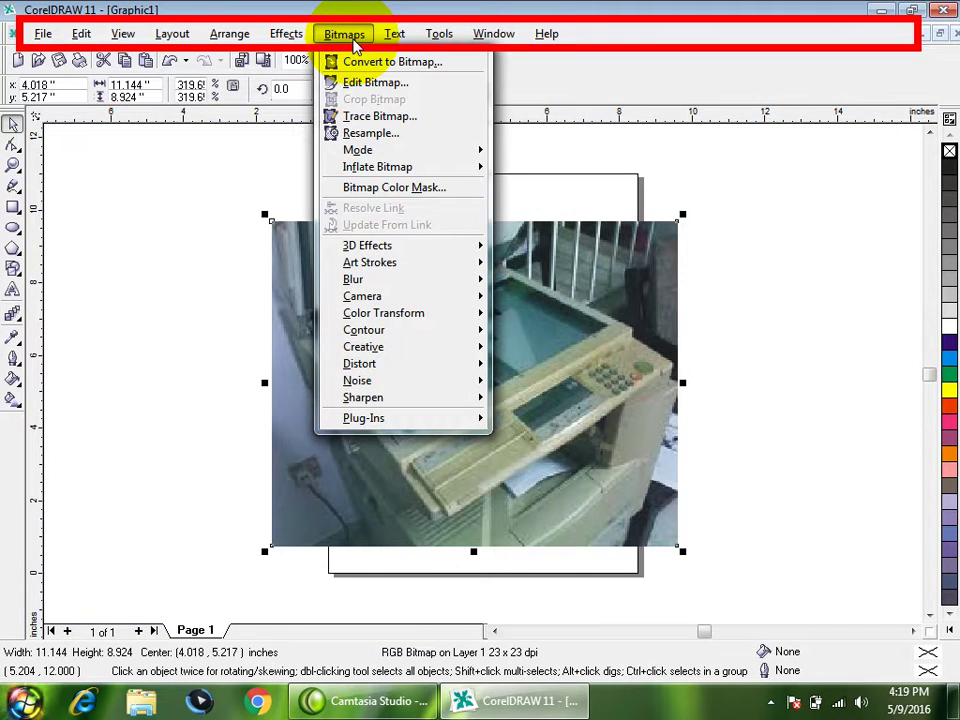
left_click(355, 89)
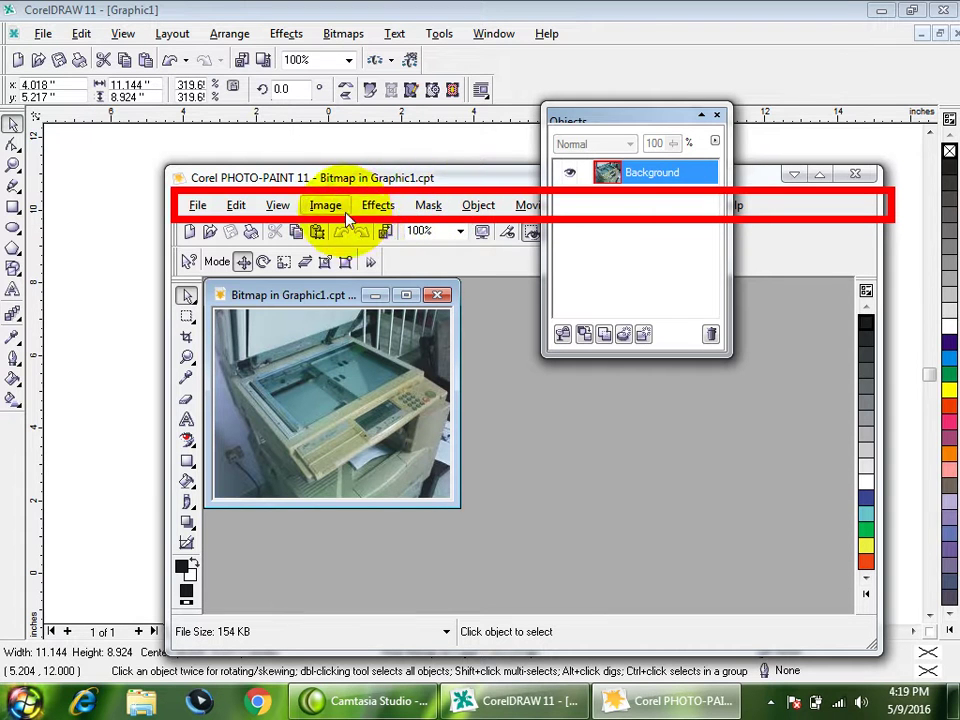
left_click(186, 501)
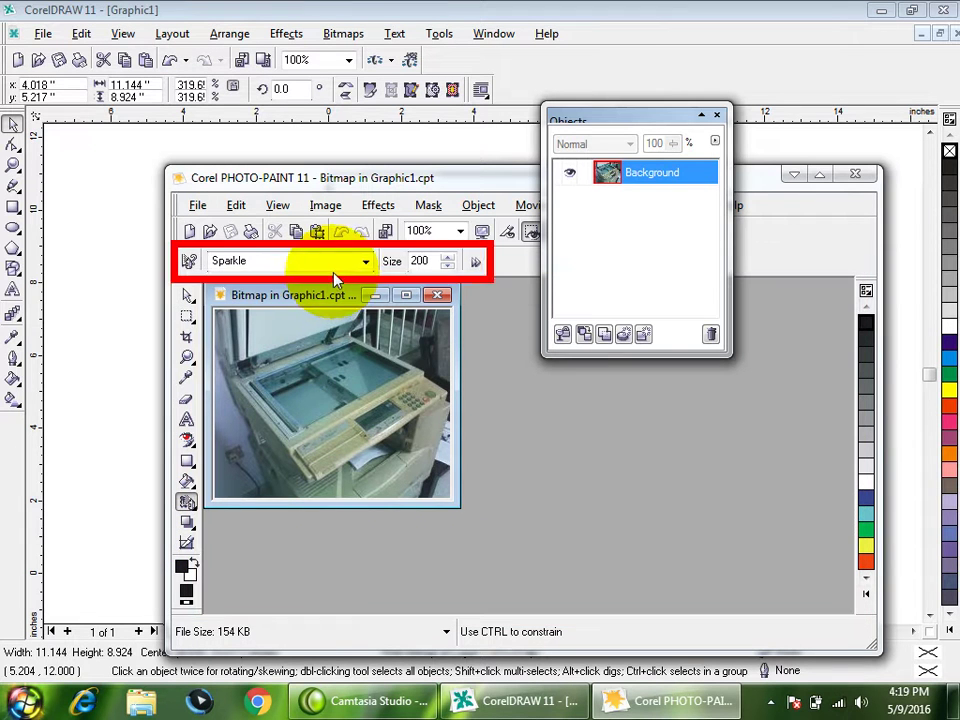
left_click(240, 345)
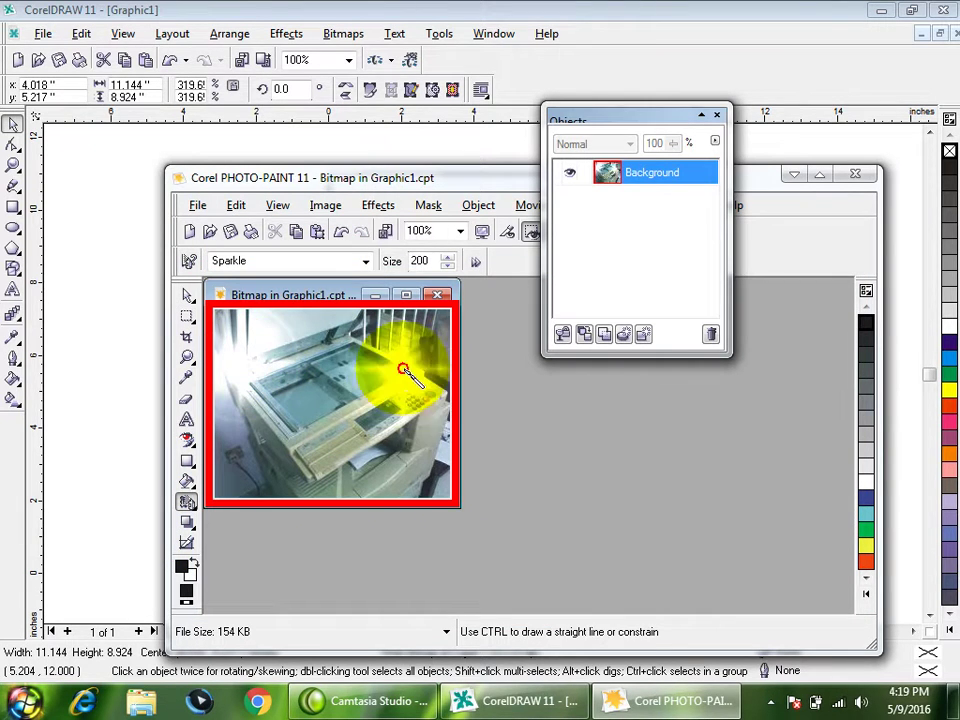
- Switch the Image Sprayer to the Arrows brush, and close Corel PHOTO-PAINT, saving the bitmap changes
left_click(365, 261)
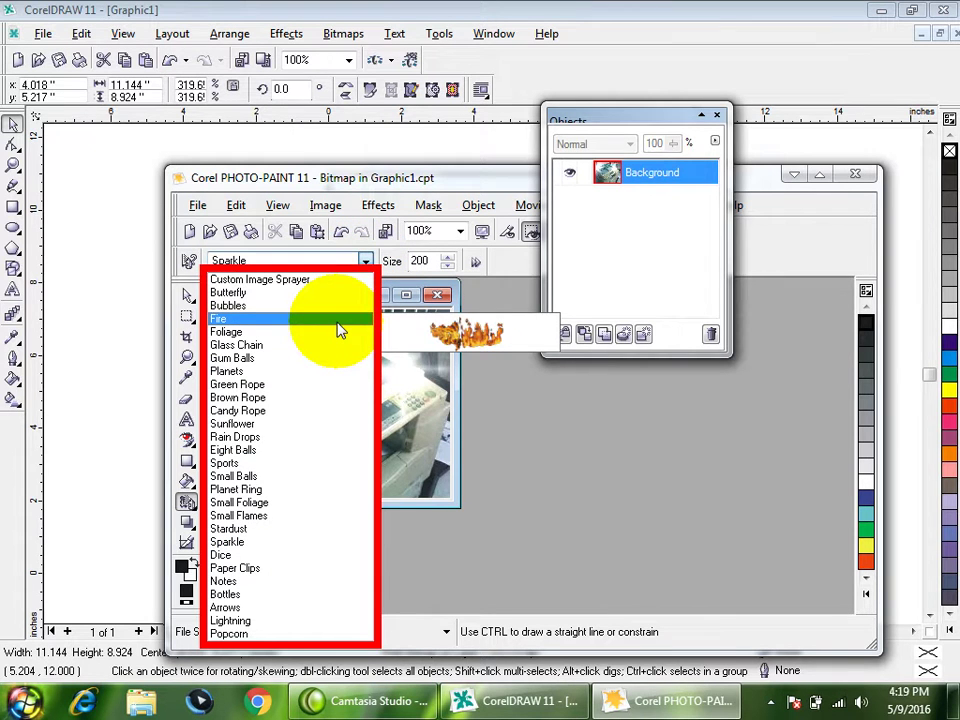
left_click(289, 608)
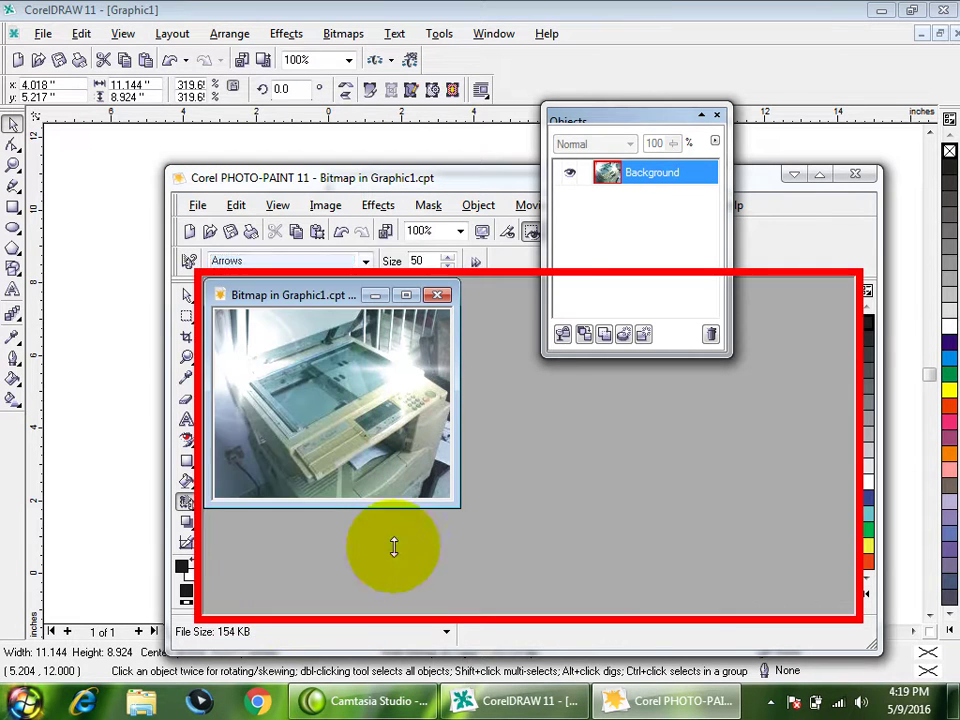
left_click(856, 175)
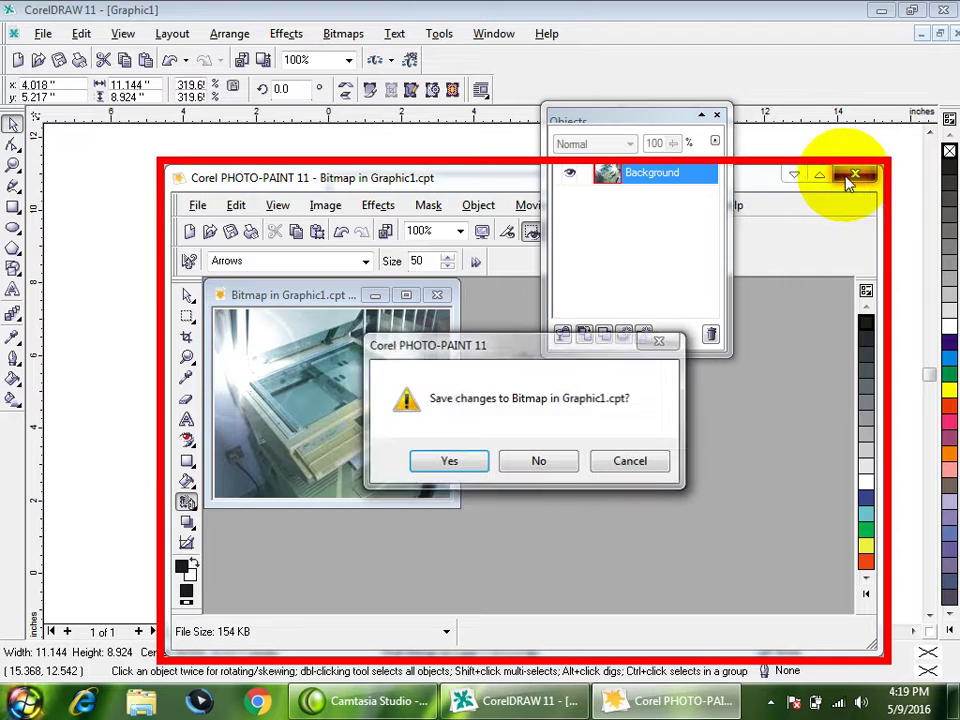
left_click(451, 459)
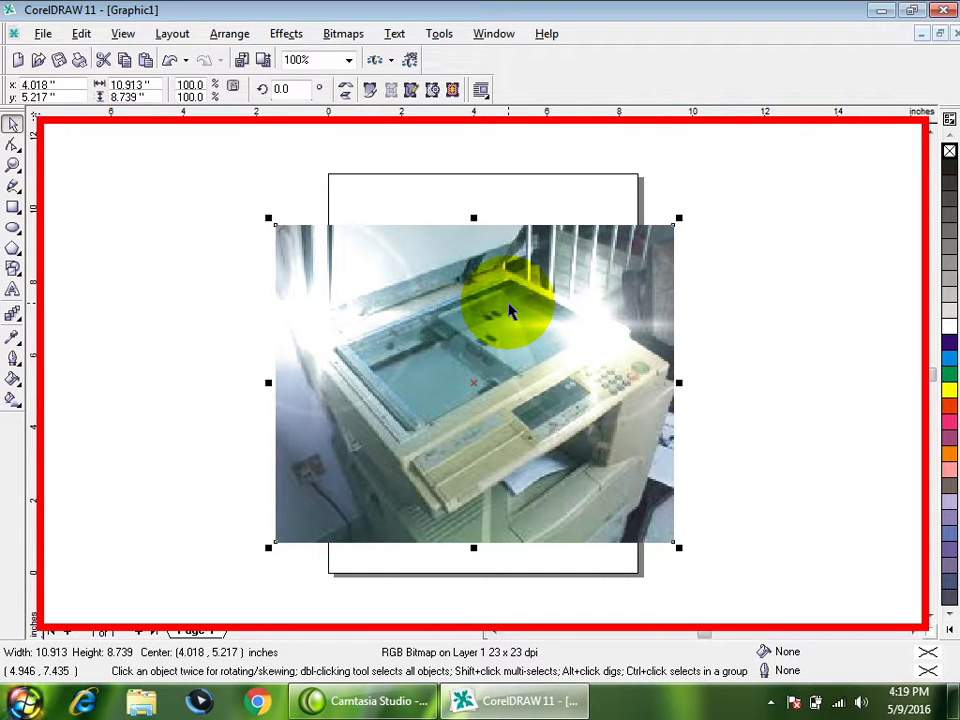
- Delete the photocopier picture and add the artistic text "PAKISTAN" to the left of the page
key("Delete")
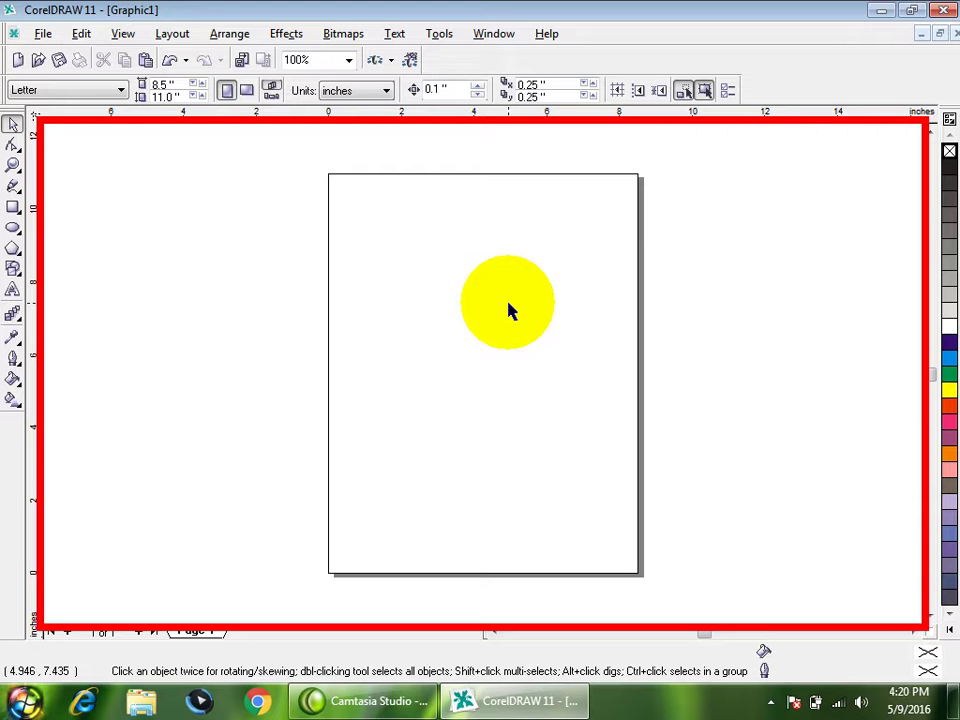
left_click(13, 289)
left_click(200, 294)
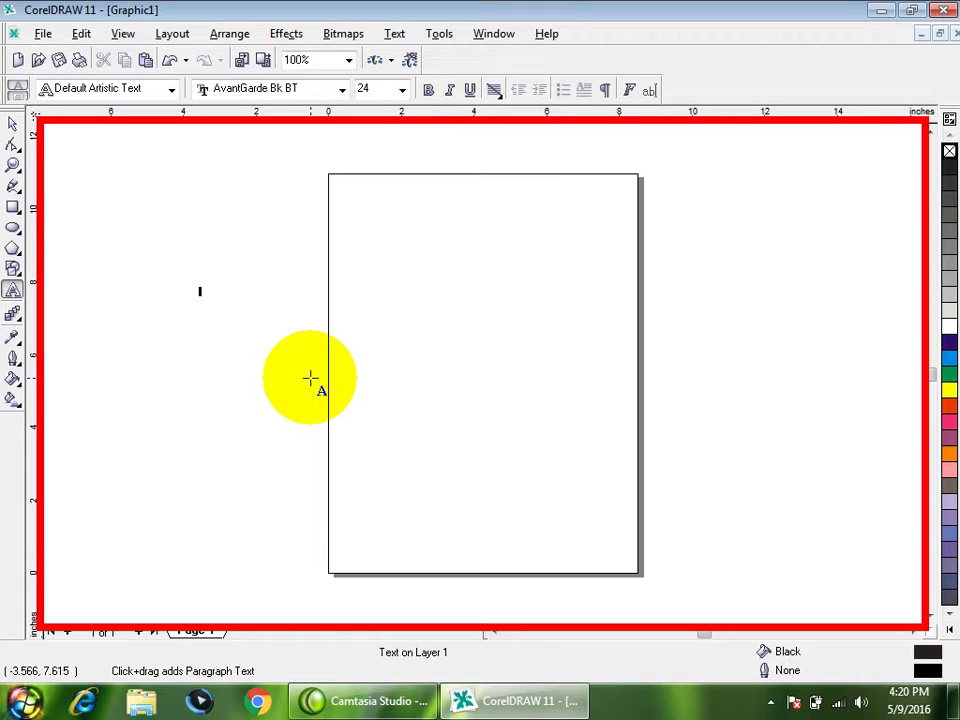
type("PAKISTAN")
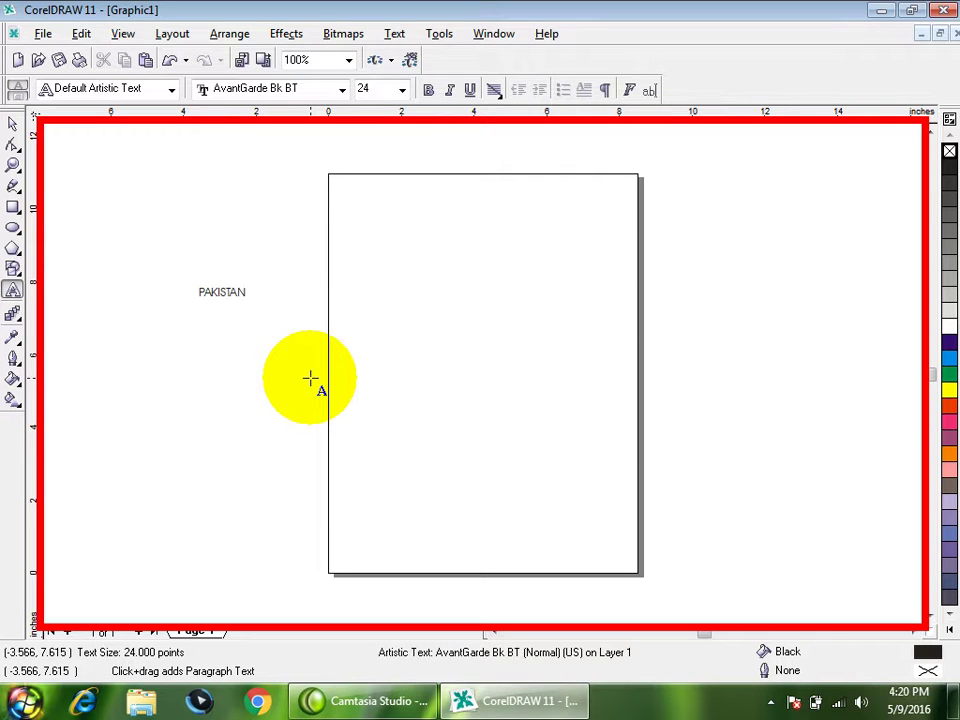
- Enlarge the PAKISTAN text to about 181 points and set its font to Bauhaus 93
left_click(13, 123)
left_click_drag(248, 311, 550, 361)
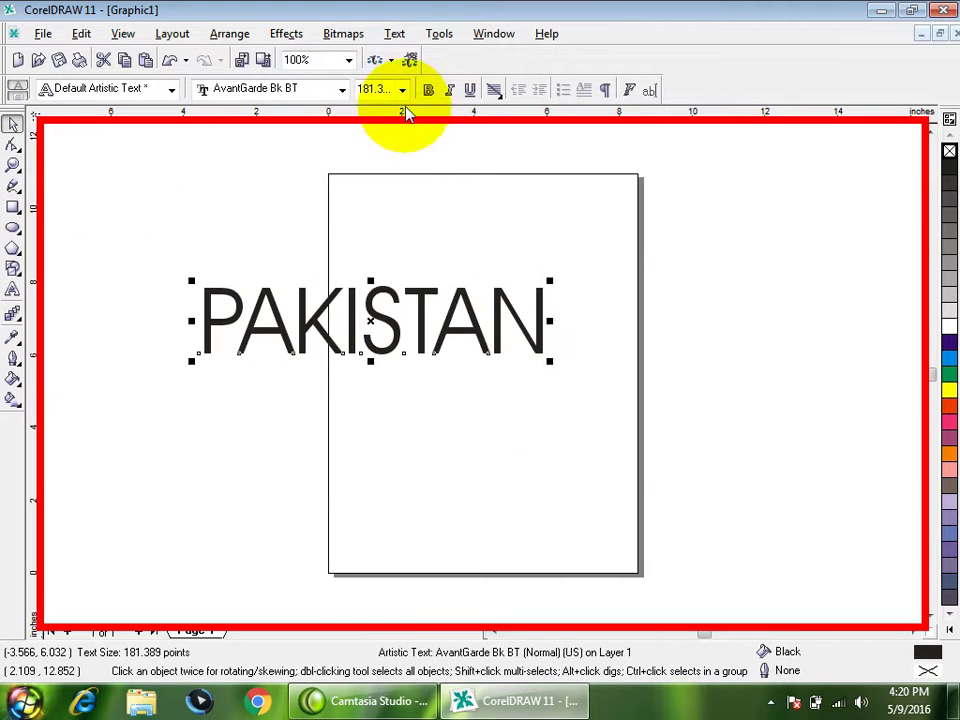
left_click(342, 89)
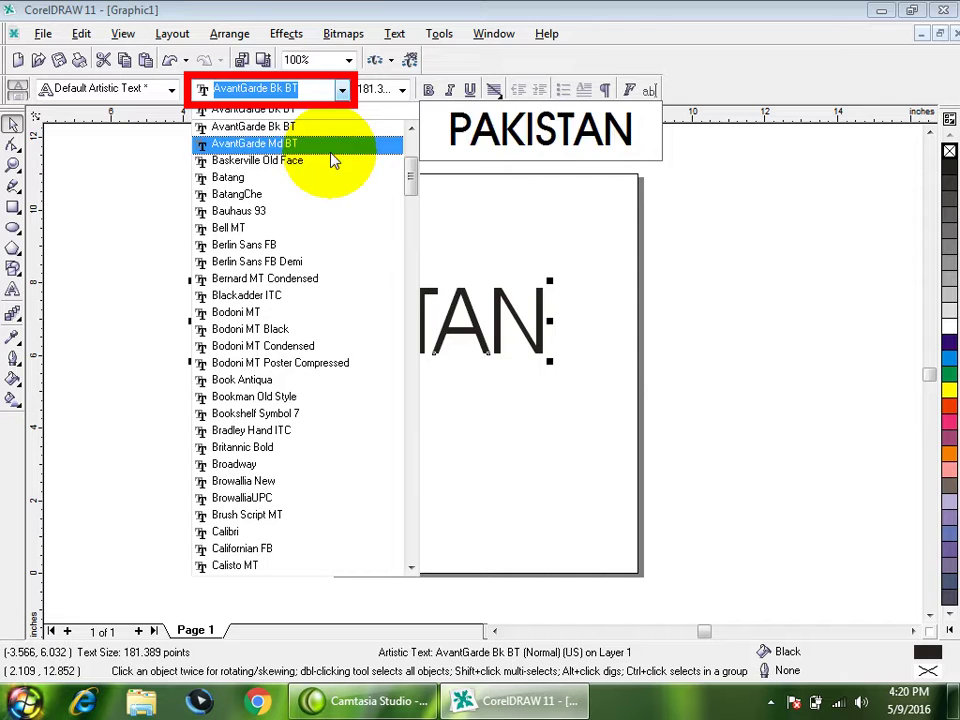
left_click(327, 211)
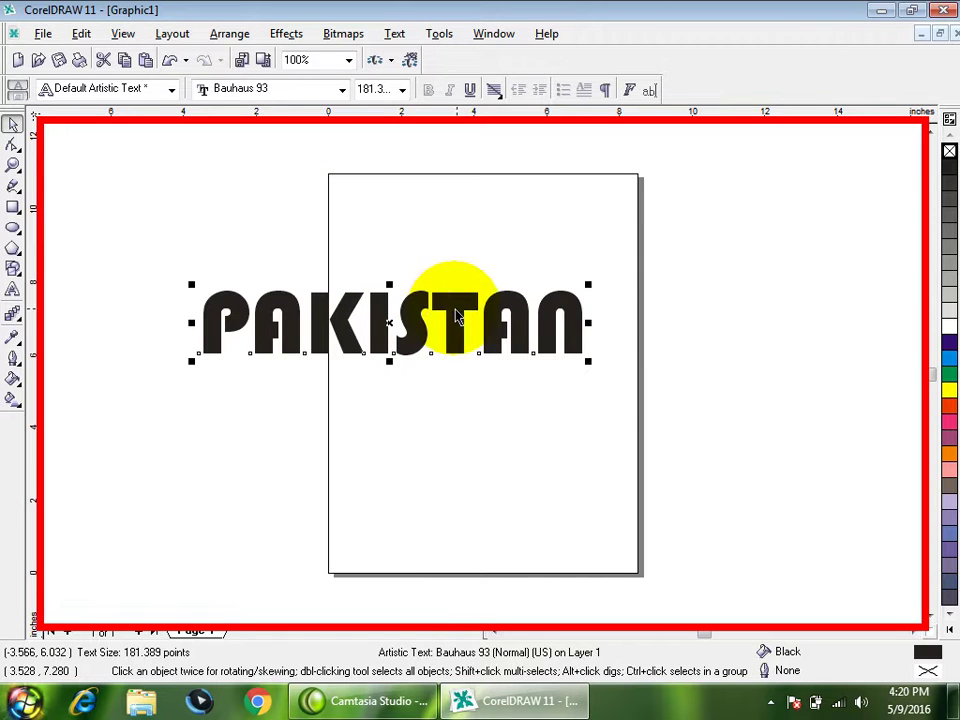
- Convert the PAKISTAN text to a 32-bit CMYK bitmap at 300 dpi with a transparent background
left_click(340, 35)
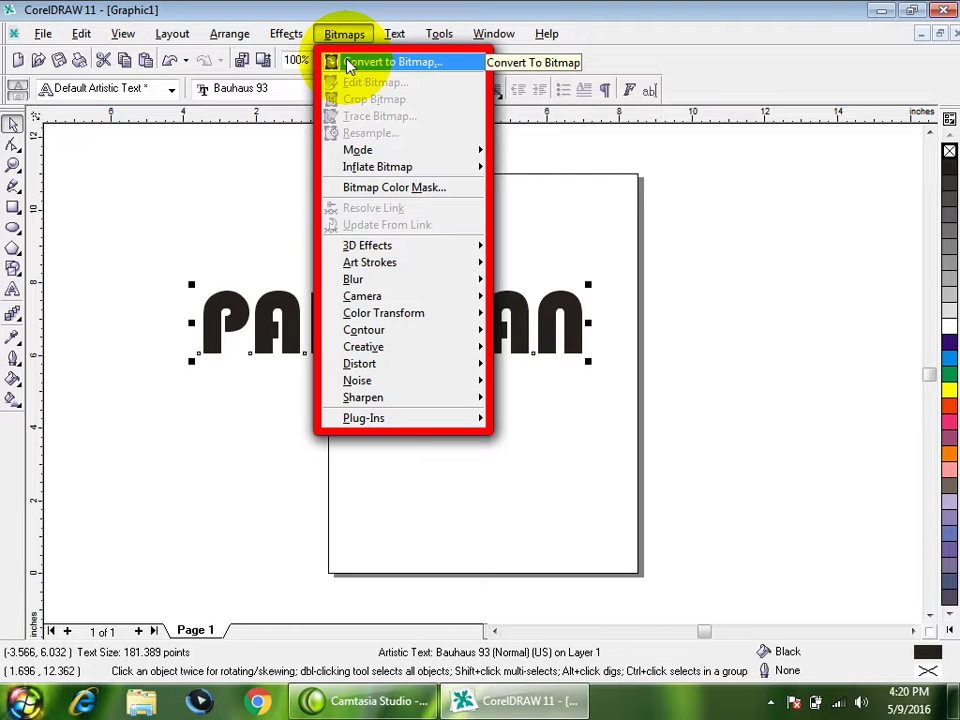
left_click(349, 64)
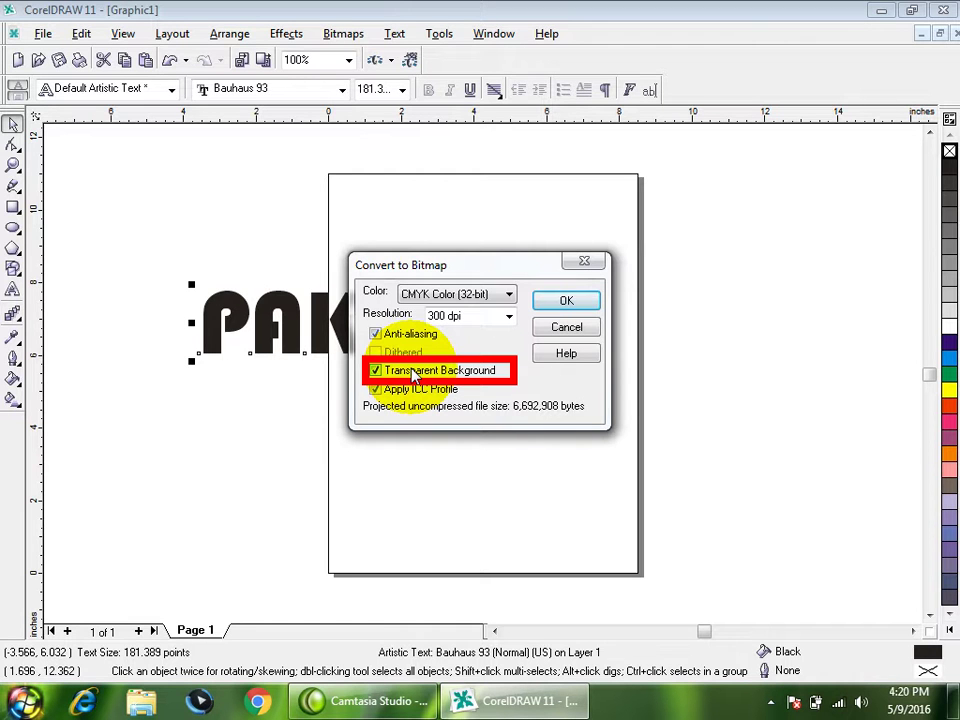
left_click(555, 303)
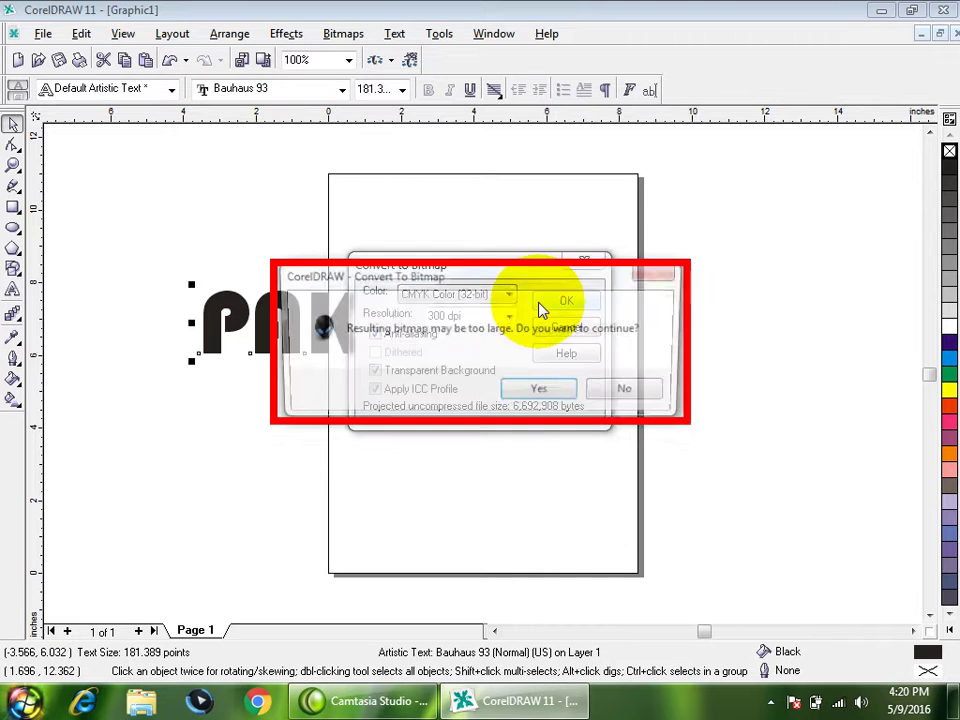
left_click(550, 393)
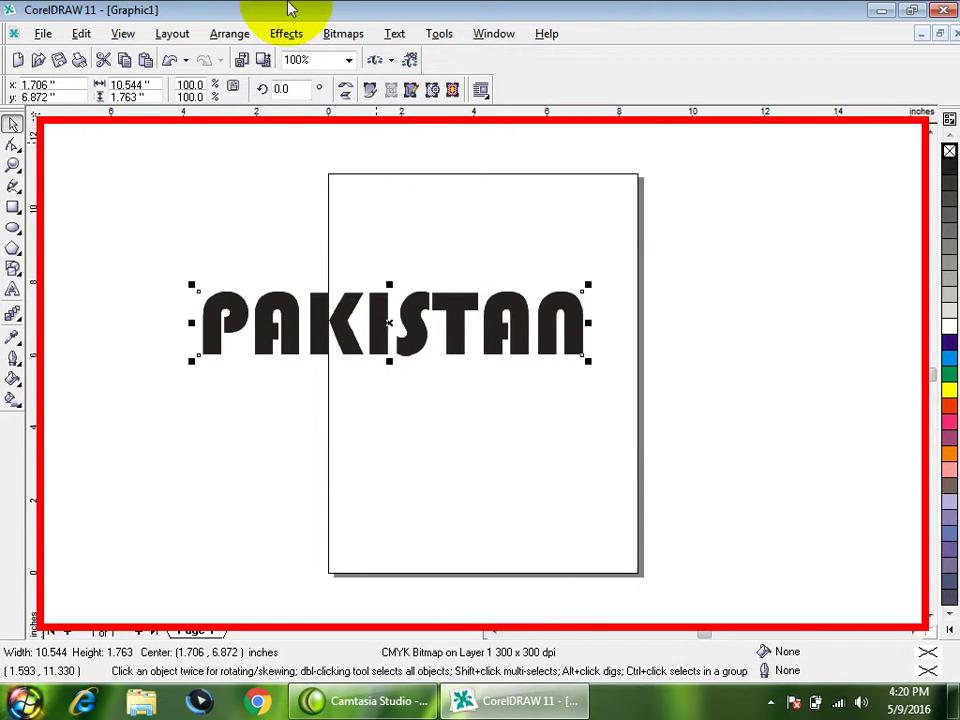
- Edit the PAKISTAN bitmap in Corel PHOTO-PAINT and apply the Plastic texture effect with smoothness 46 and an increased depth
left_click(343, 33)
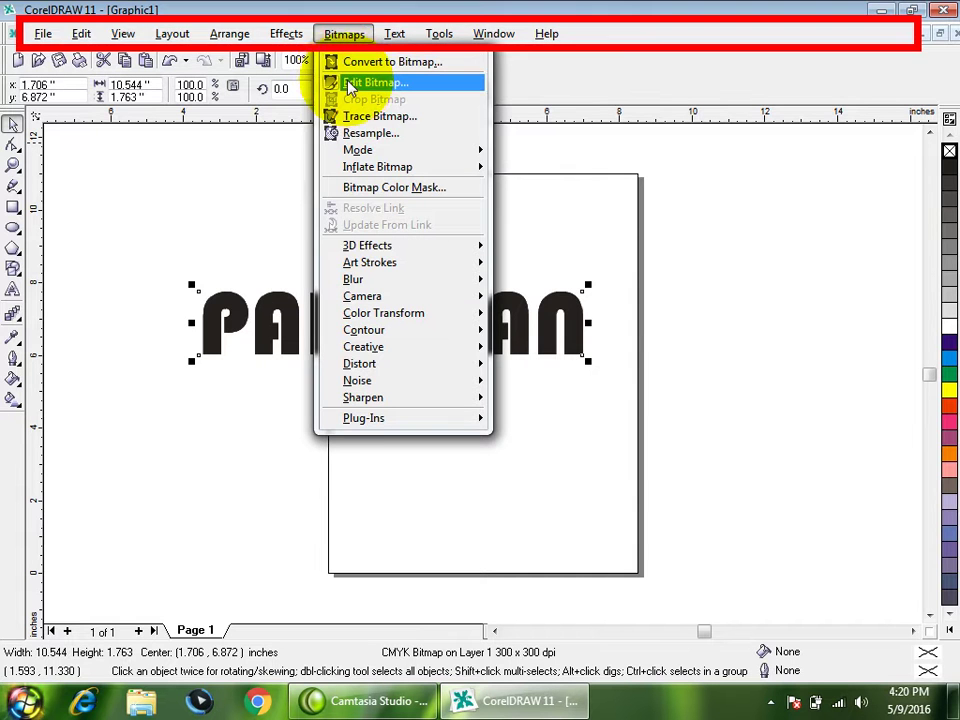
left_click(349, 82)
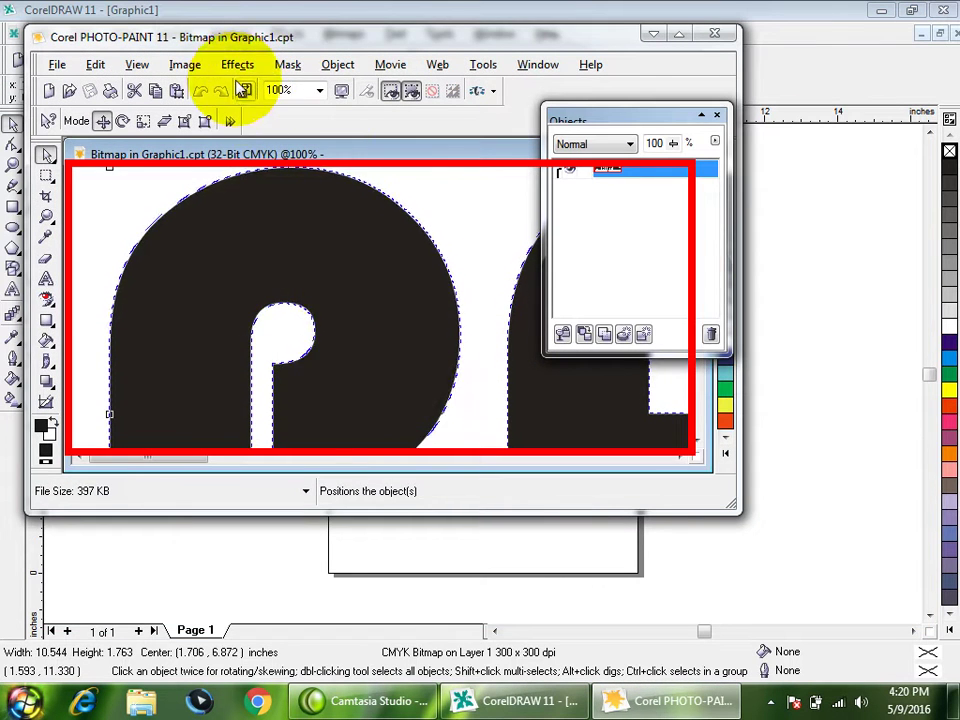
left_click(236, 66)
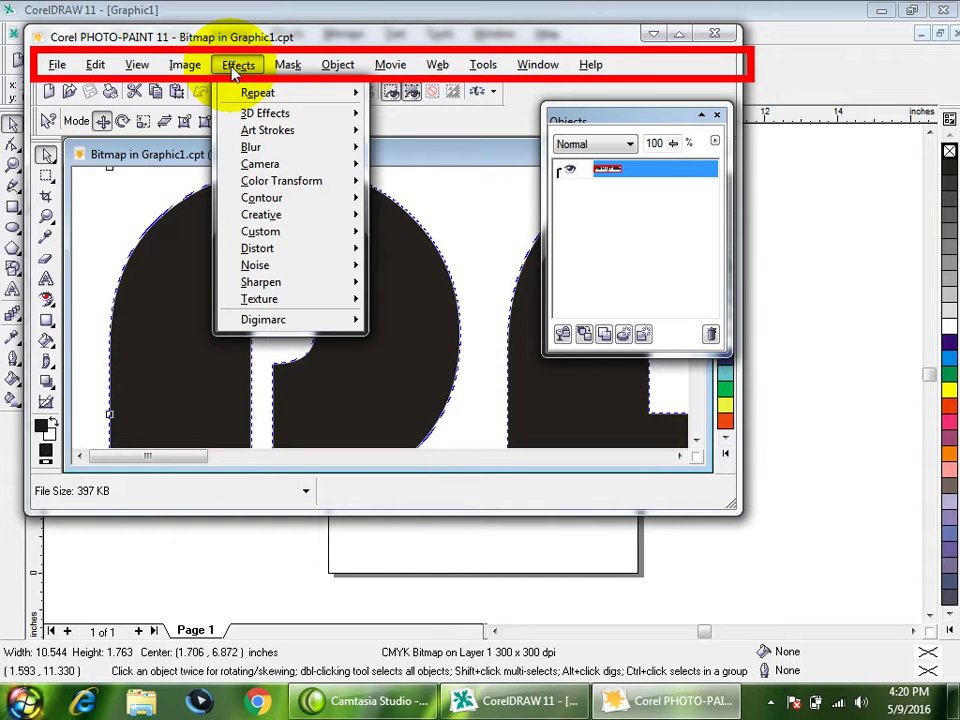
mouse_move(313, 302)
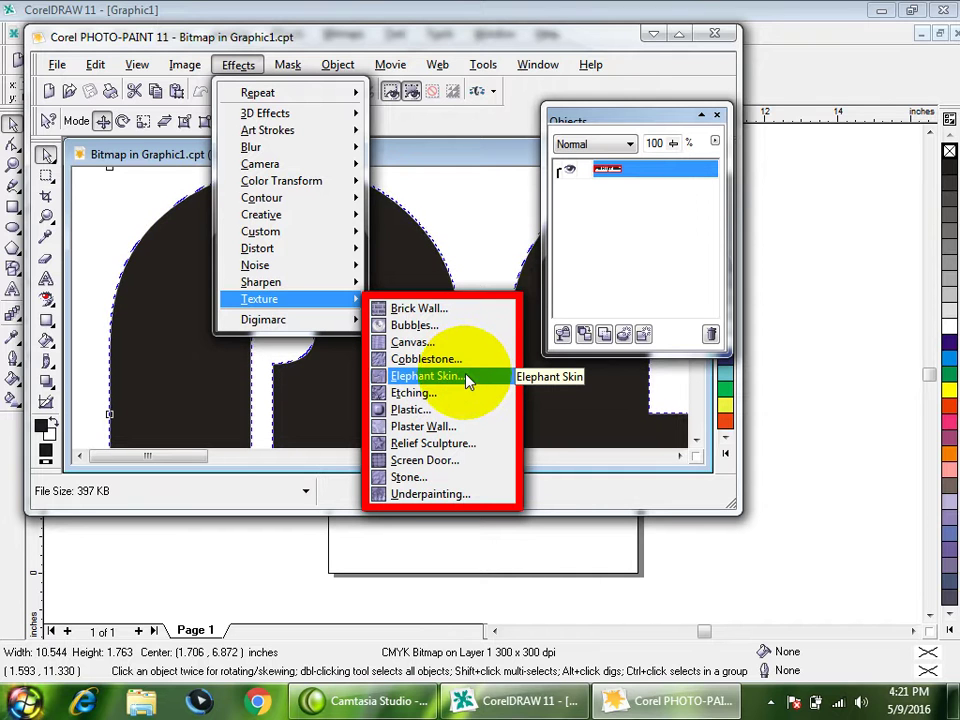
left_click(457, 412)
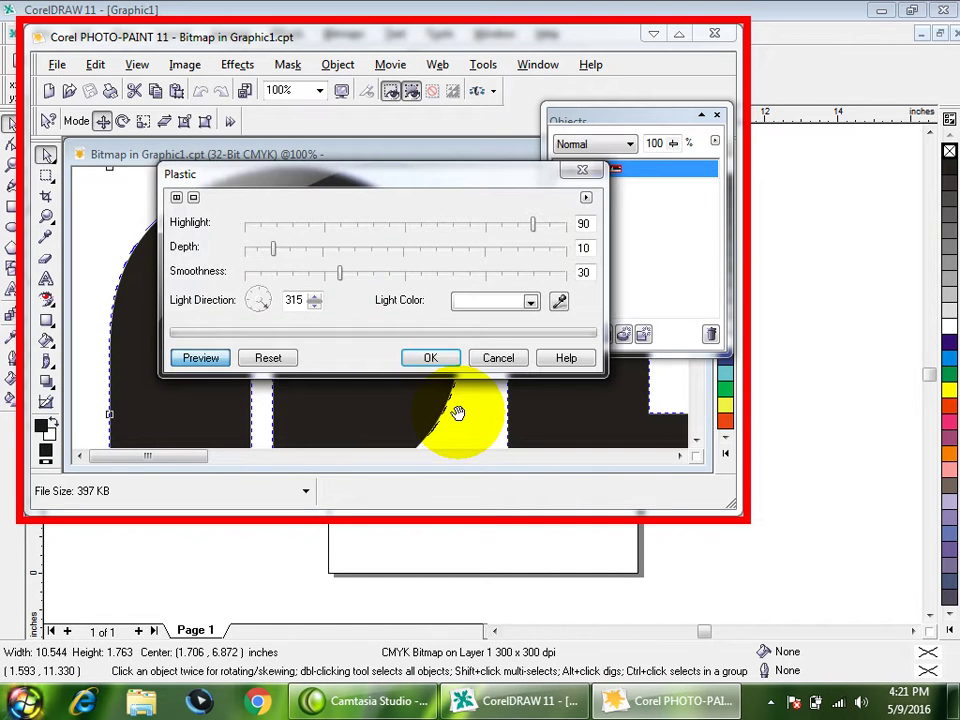
left_click_drag(301, 158, 484, 10)
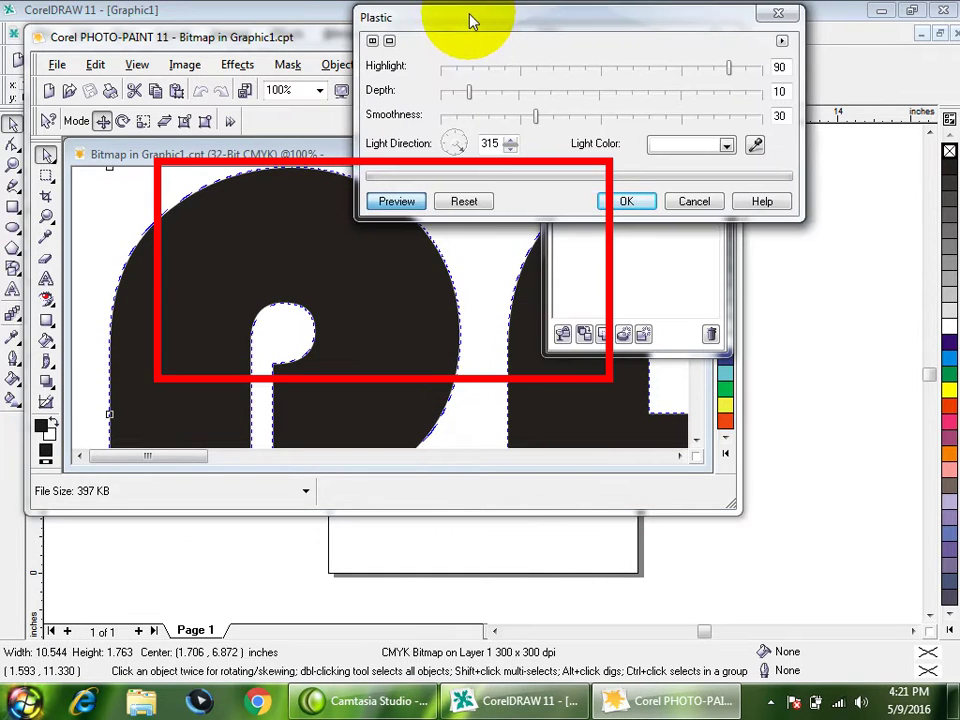
left_click(589, 116)
left_click(582, 92)
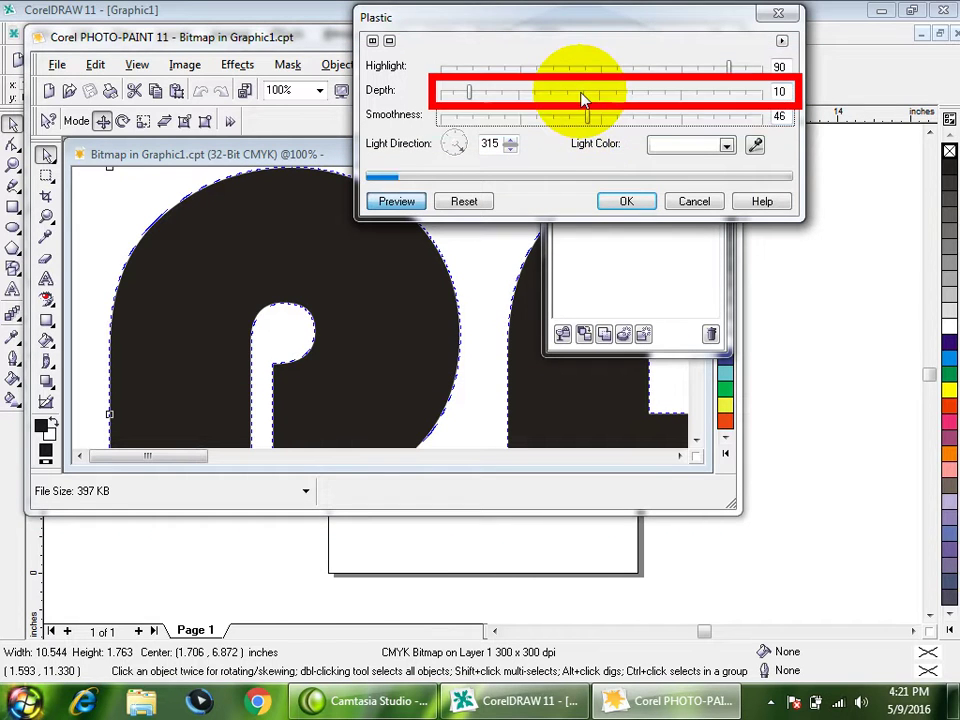
left_click(617, 204)
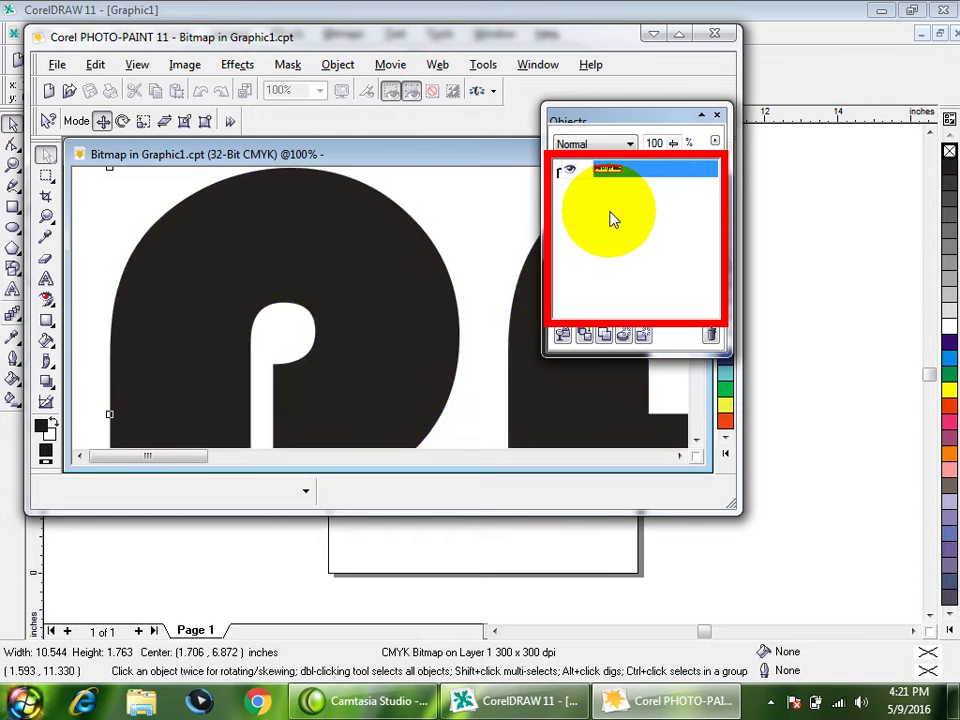
- Close Corel PHOTO-PAINT, return to CorelDRAW and delete the PAKISTAN bitmap
left_click(714, 33)
left_click(394, 322)
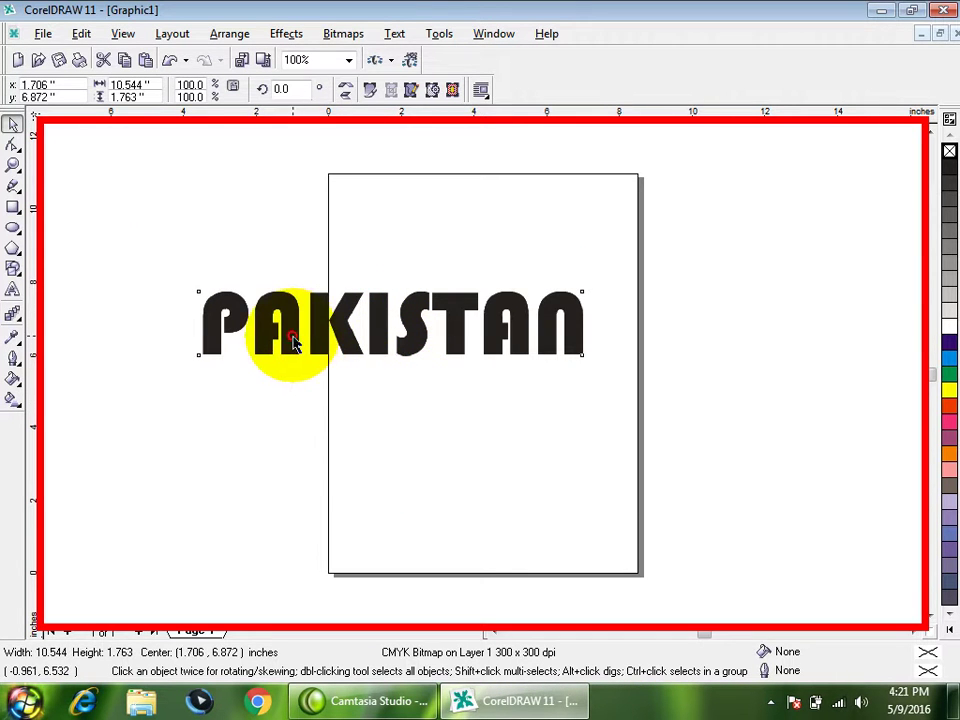
key("Delete")
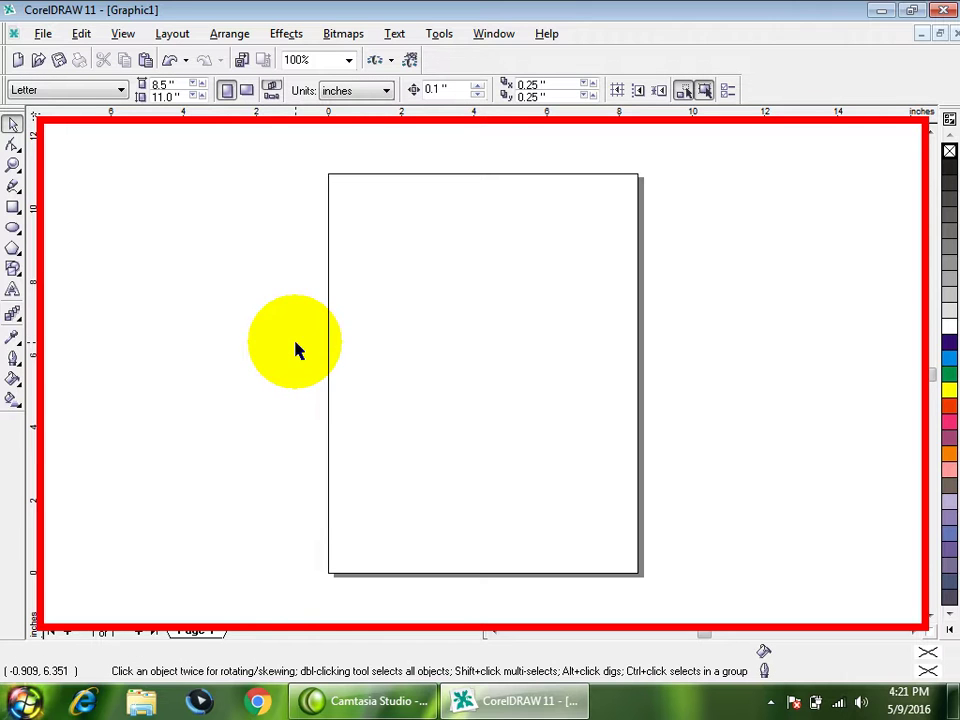
- Add the artistic text "FRONTIER" to the left of the page and select it with the Pick tool
left_click(13, 289)
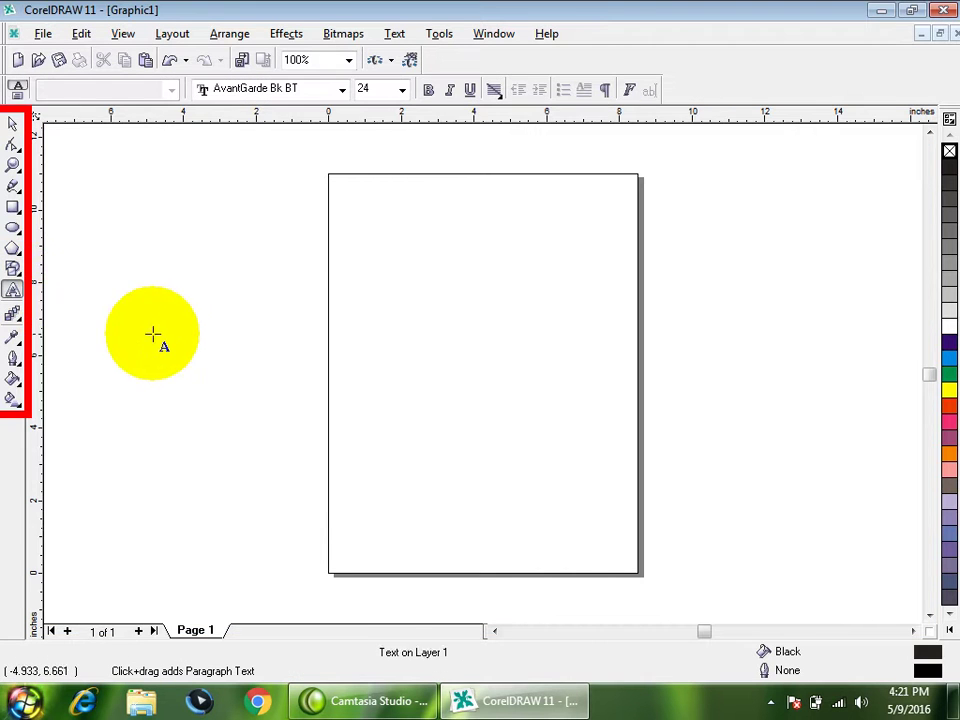
left_click(164, 336)
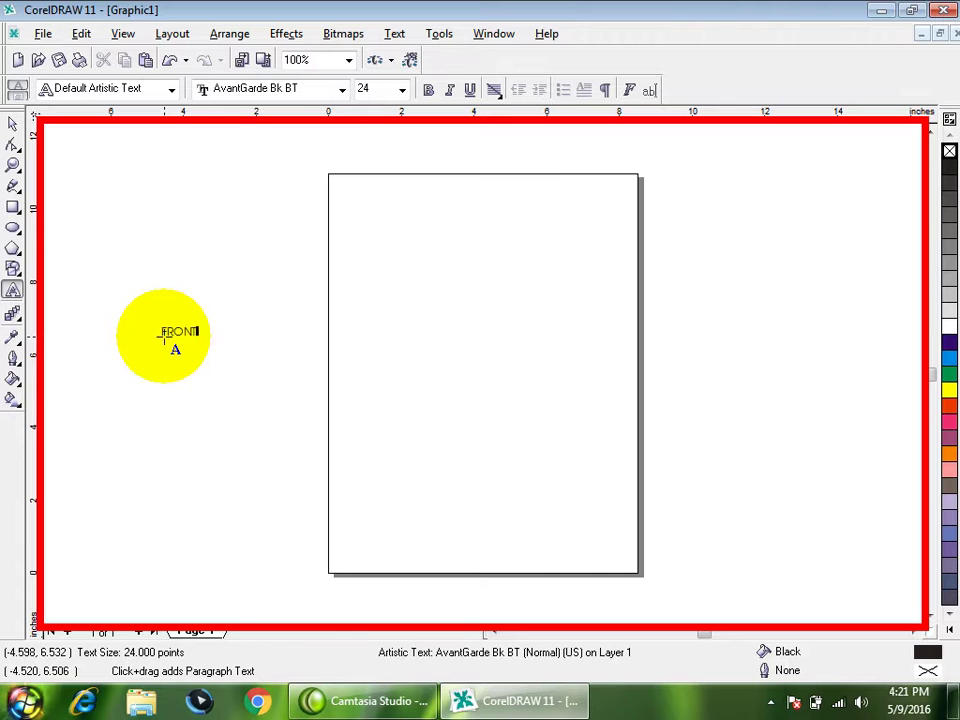
type("FRONTIER")
left_click(13, 123)
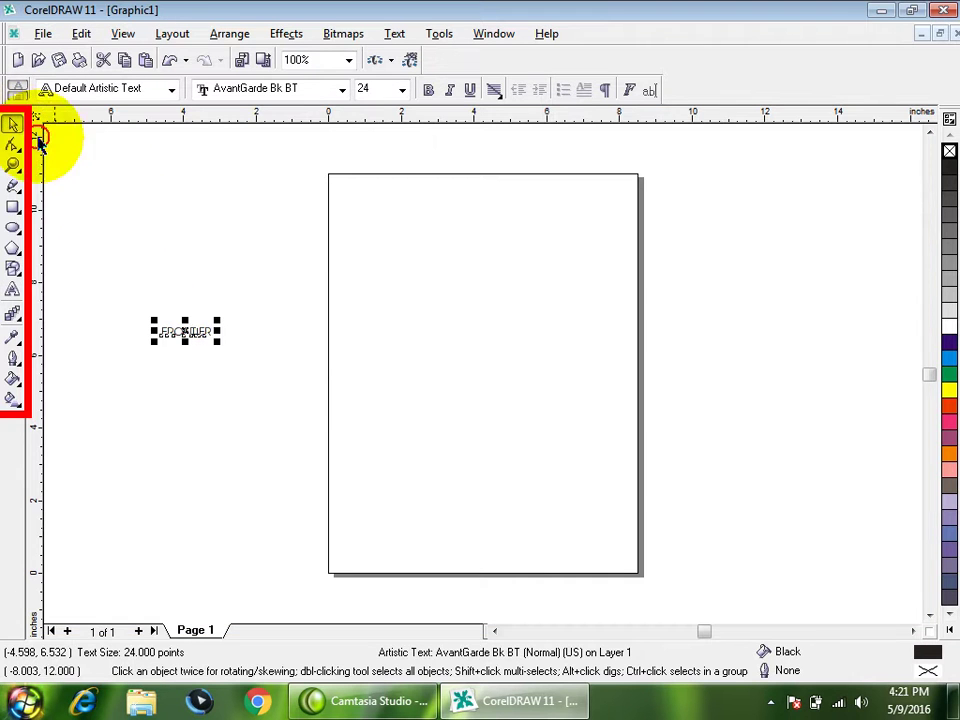
- Enlarge the FRONTIER text to about 280 pt, set its font to AvantGarde Md BT, and give it a red fill and outline
left_click_drag(210, 341, 745, 572)
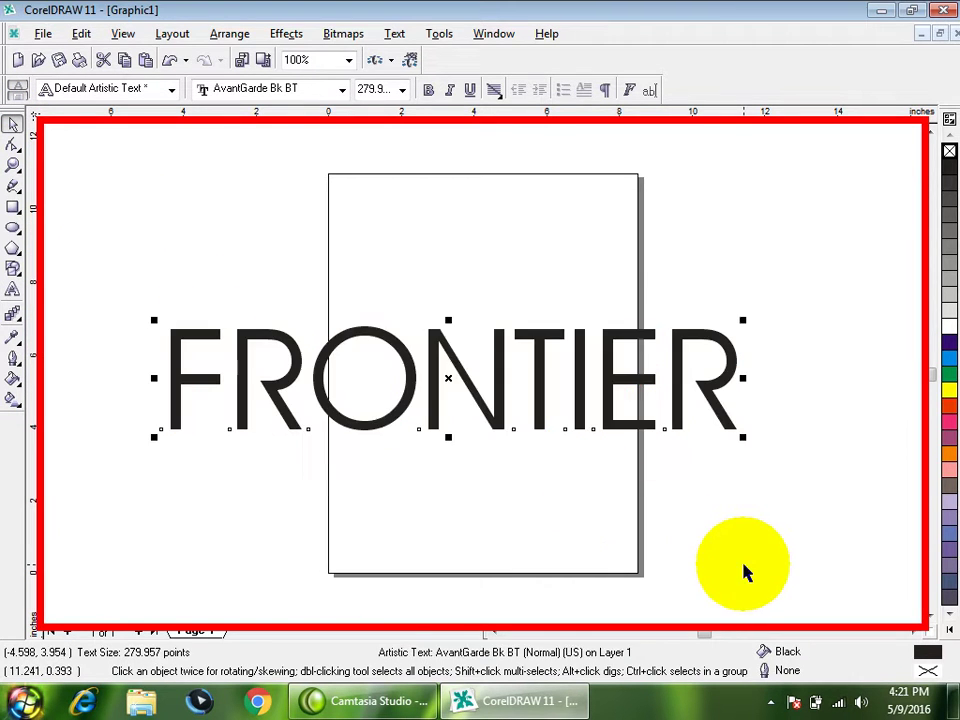
left_click(342, 90)
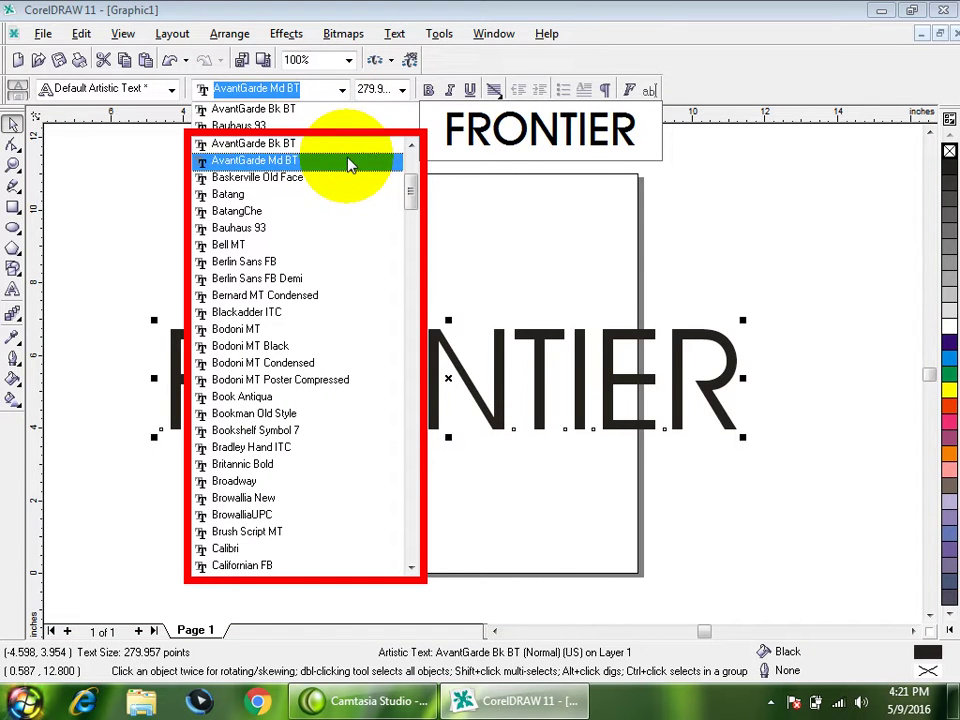
left_click(349, 165)
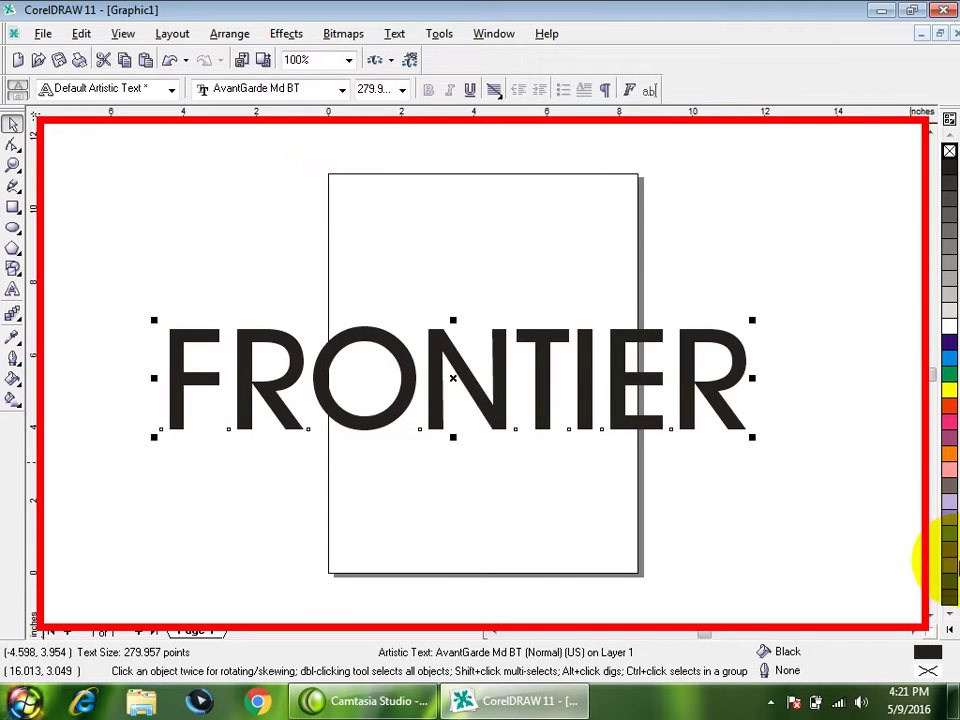
left_click(949, 412)
right_click(949, 412)
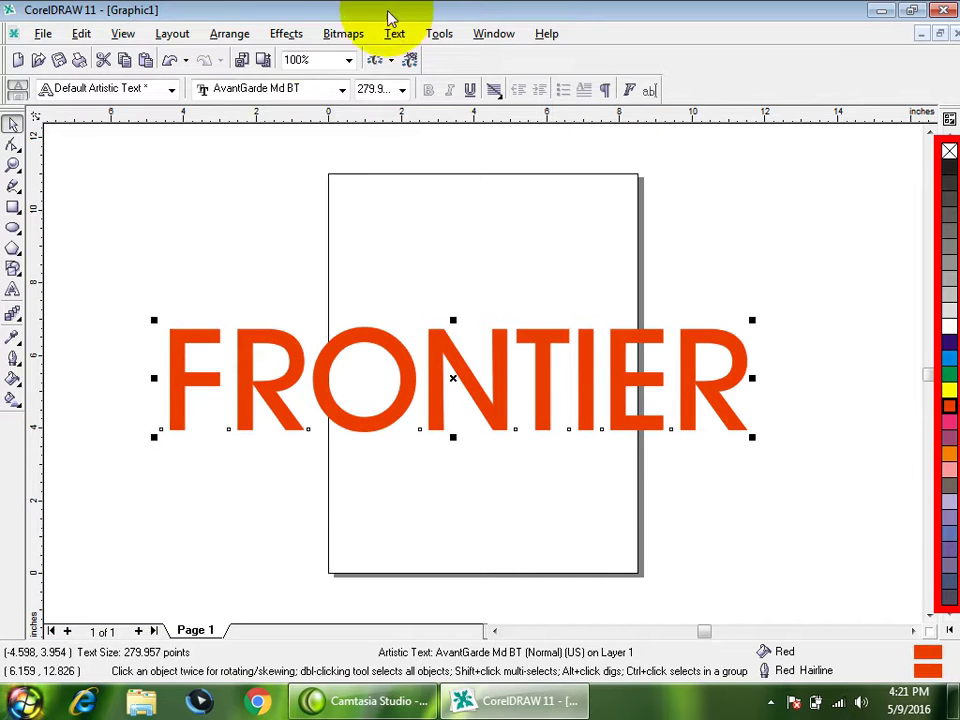
- Convert the FRONTIER text to a 32-bit CMYK bitmap at 300 dpi with anti-aliasing and a transparent background
left_click(357, 33)
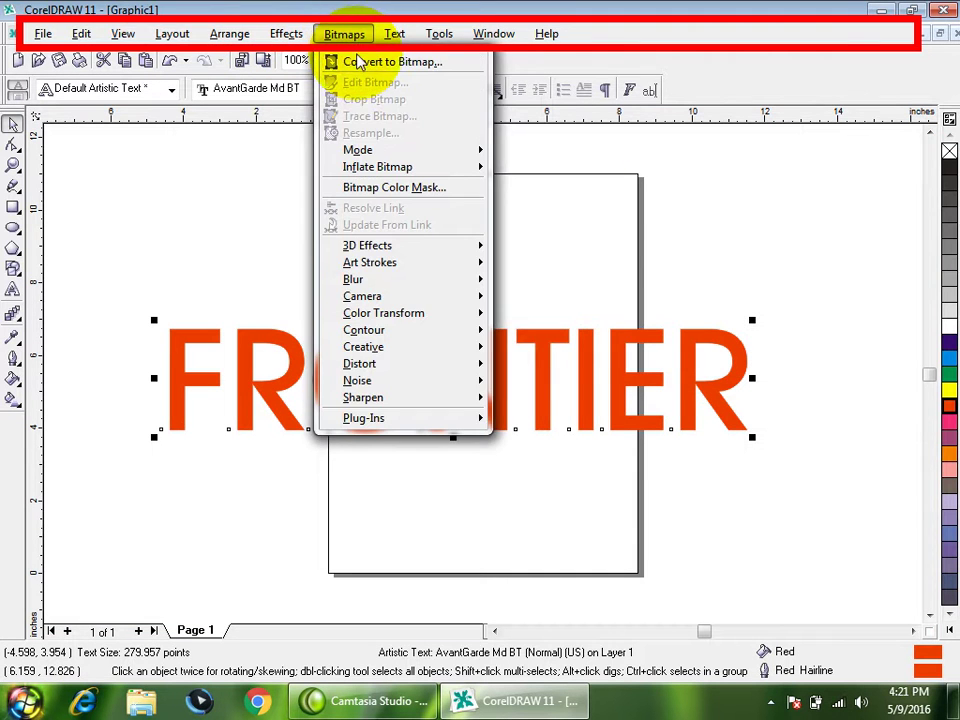
left_click(350, 59)
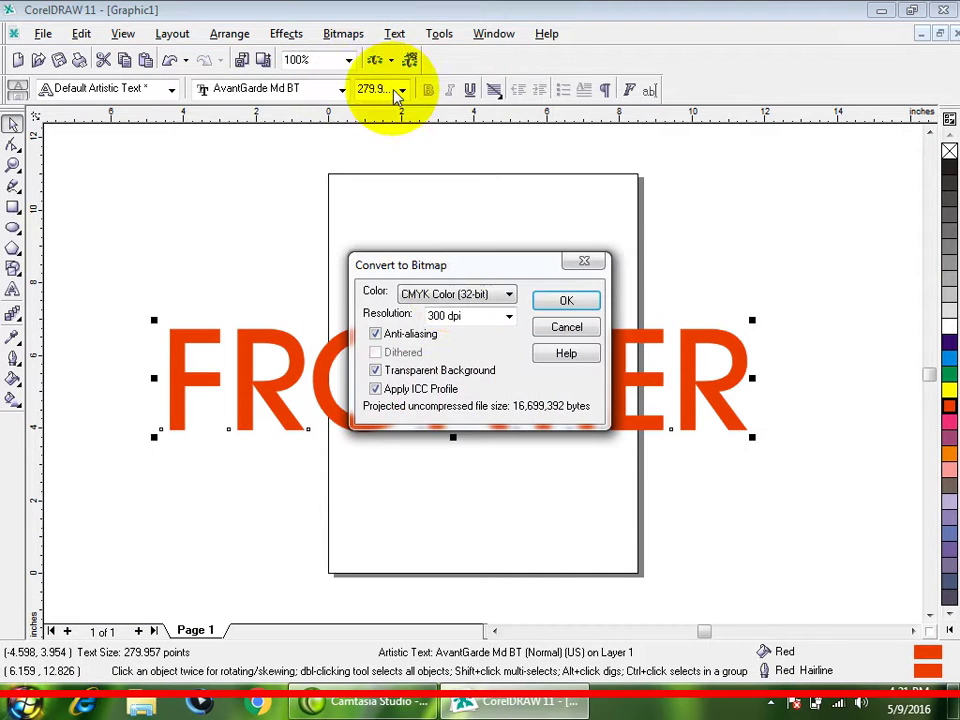
left_click(570, 302)
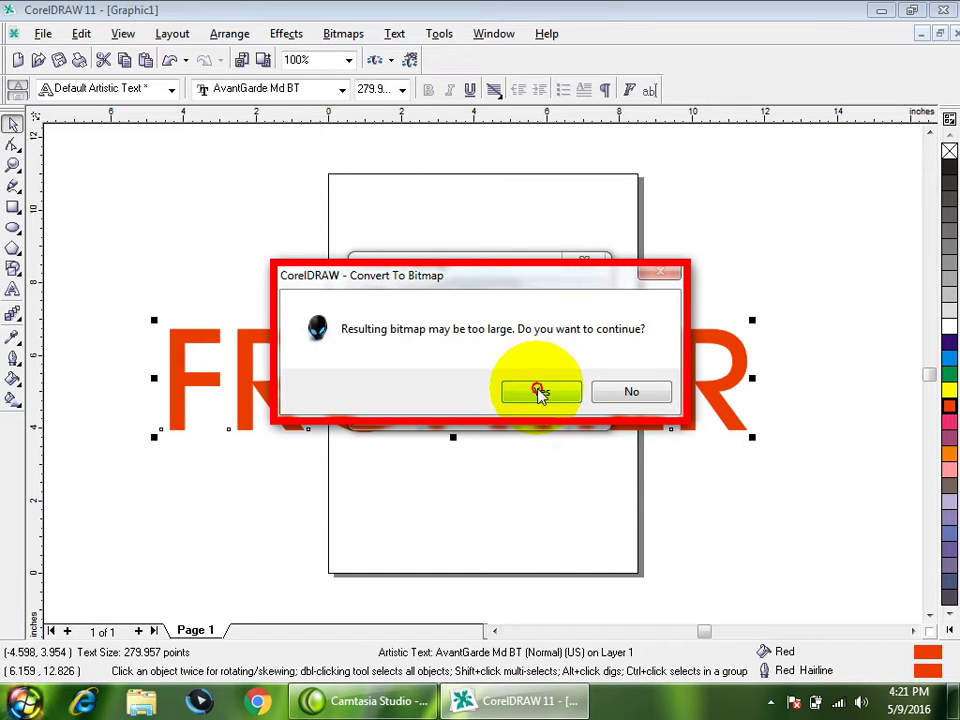
left_click(540, 390)
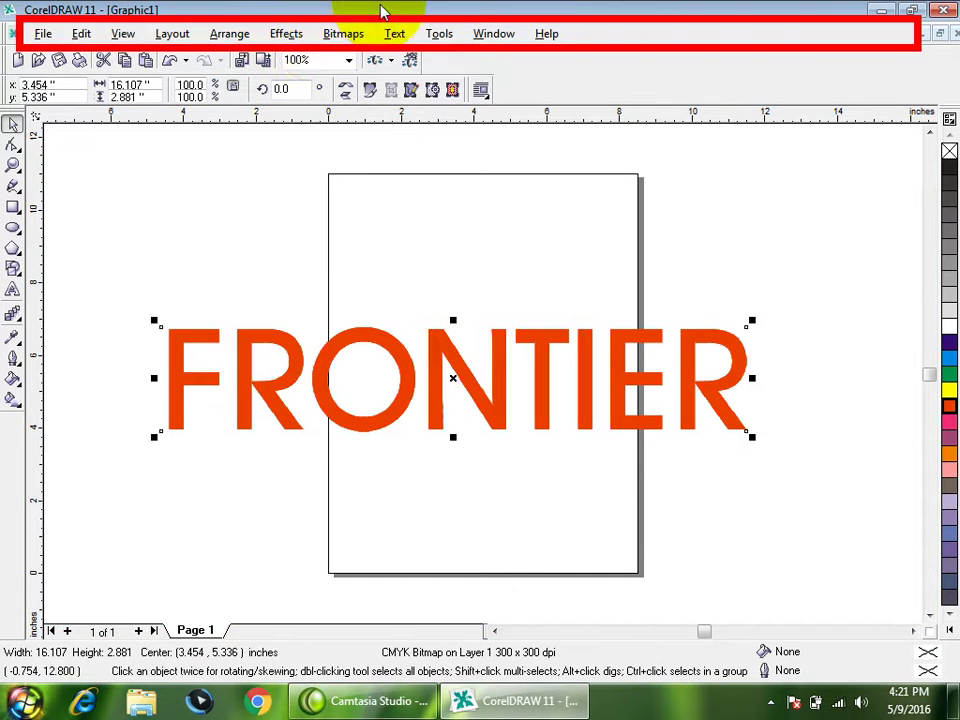
- Open the FRONTIER bitmap for editing in Corel PHOTO-PAINT and start the Plastic texture effect, keeping the lettering in view
left_click(333, 38)
left_click(352, 82)
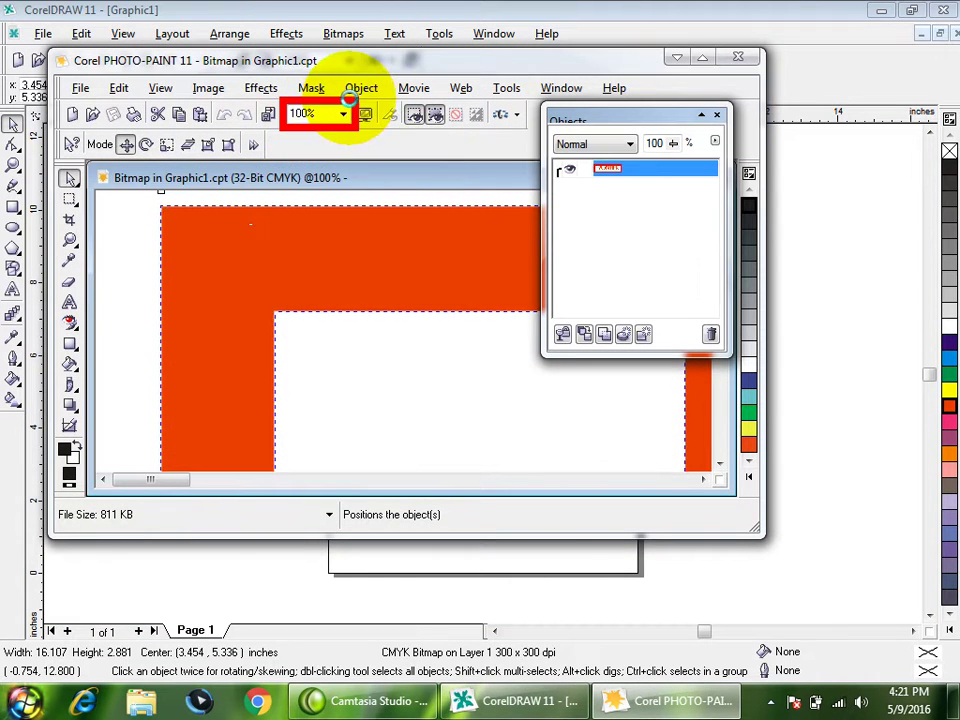
left_click(261, 89)
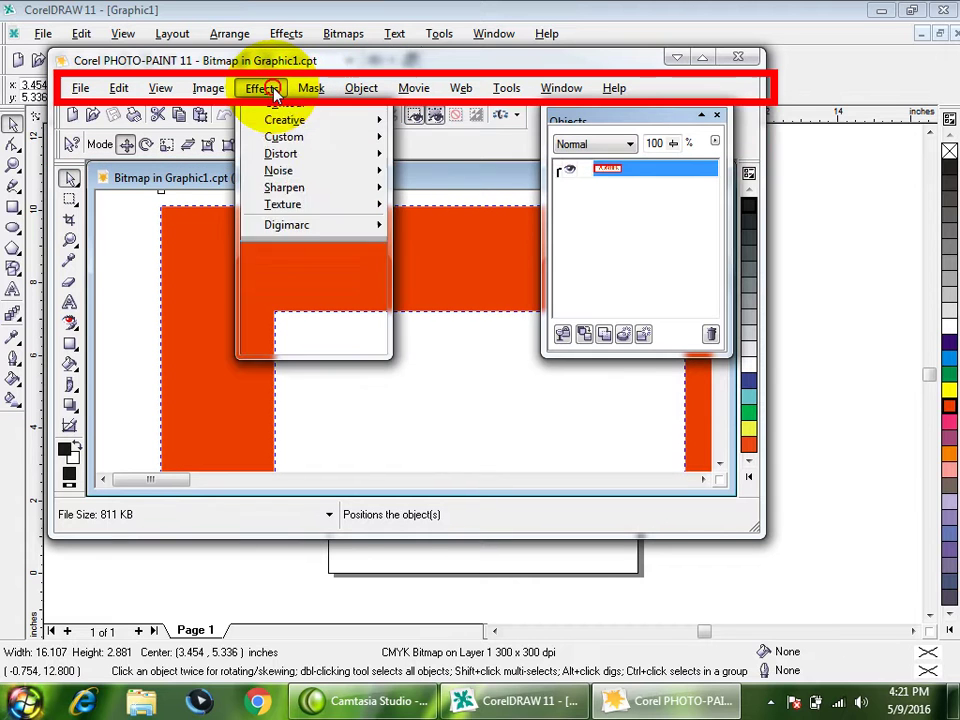
mouse_move(349, 321)
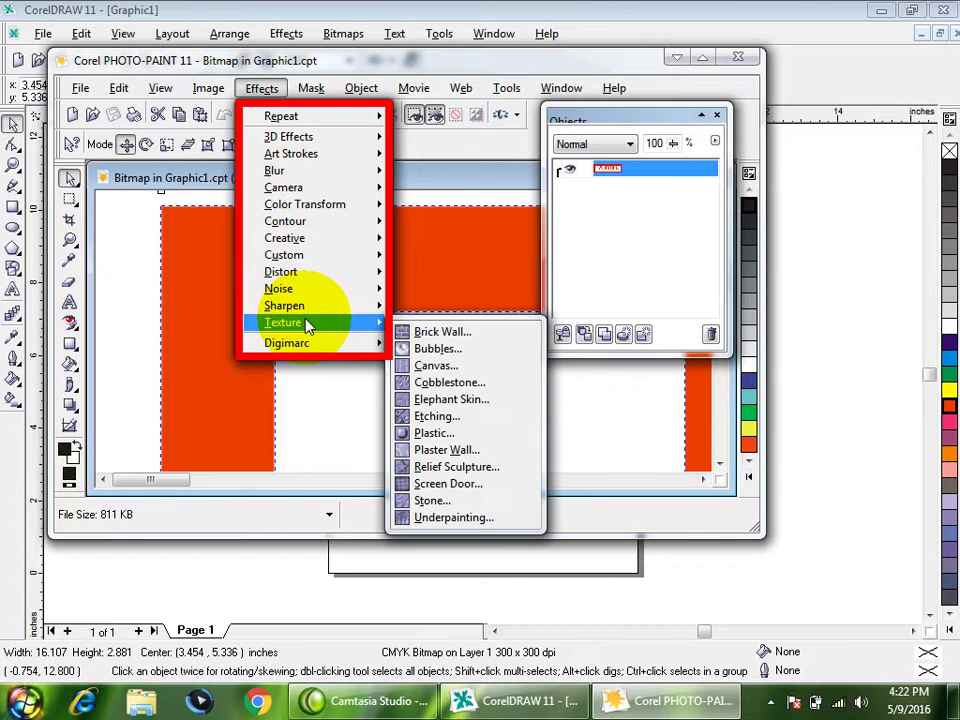
left_click(479, 439)
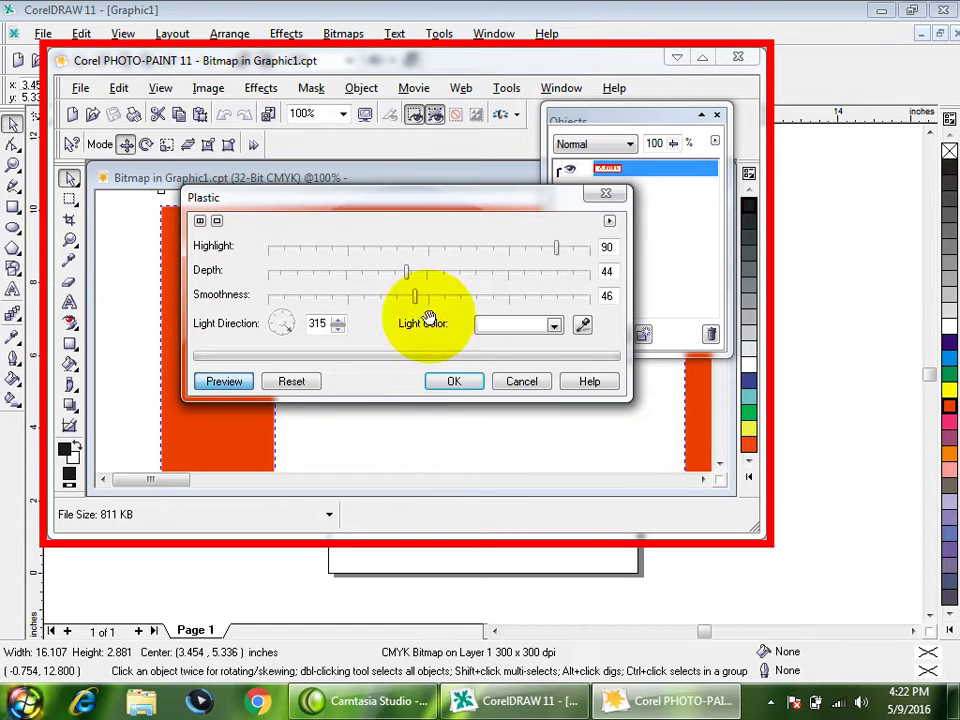
left_click_drag(381, 200, 641, 190)
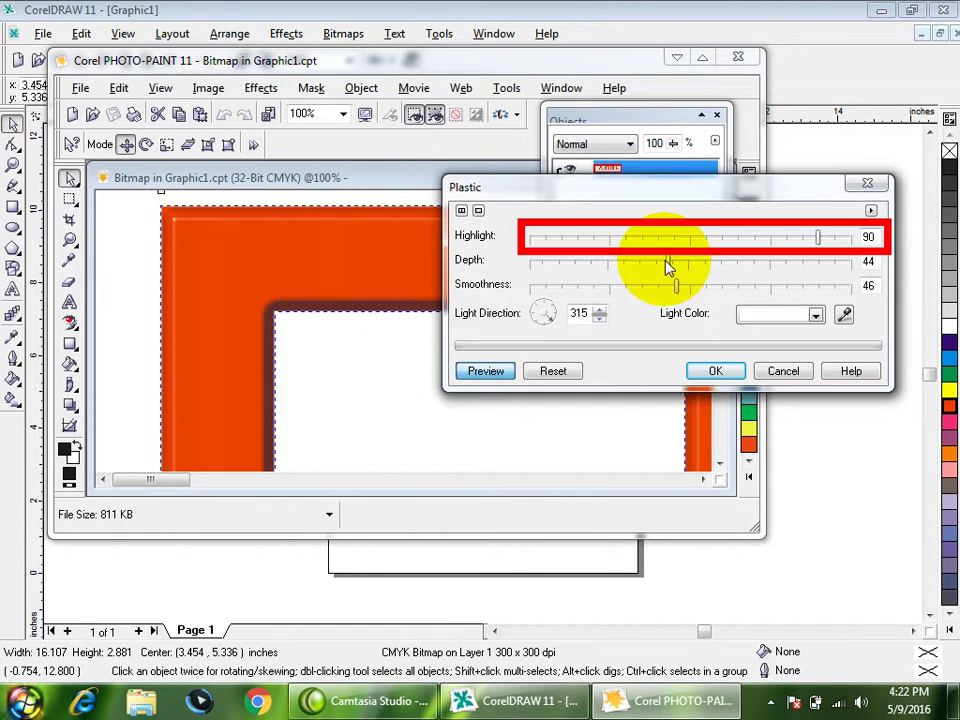
- Apply the Plastic effect to the lettering with depth 93 and smoothness 89
left_click(716, 262)
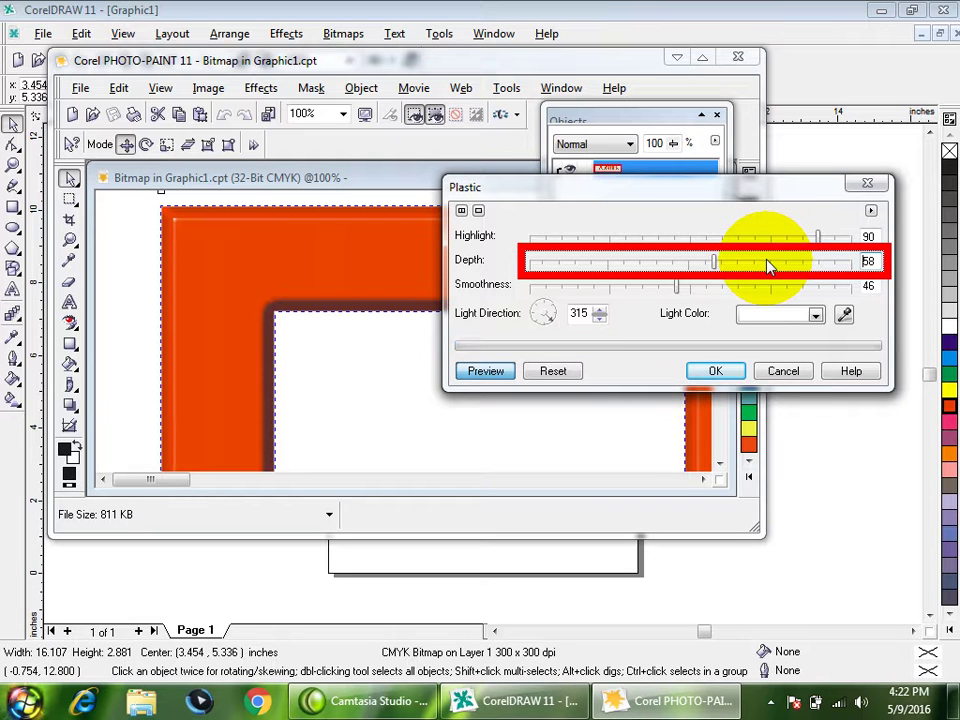
left_click(793, 264)
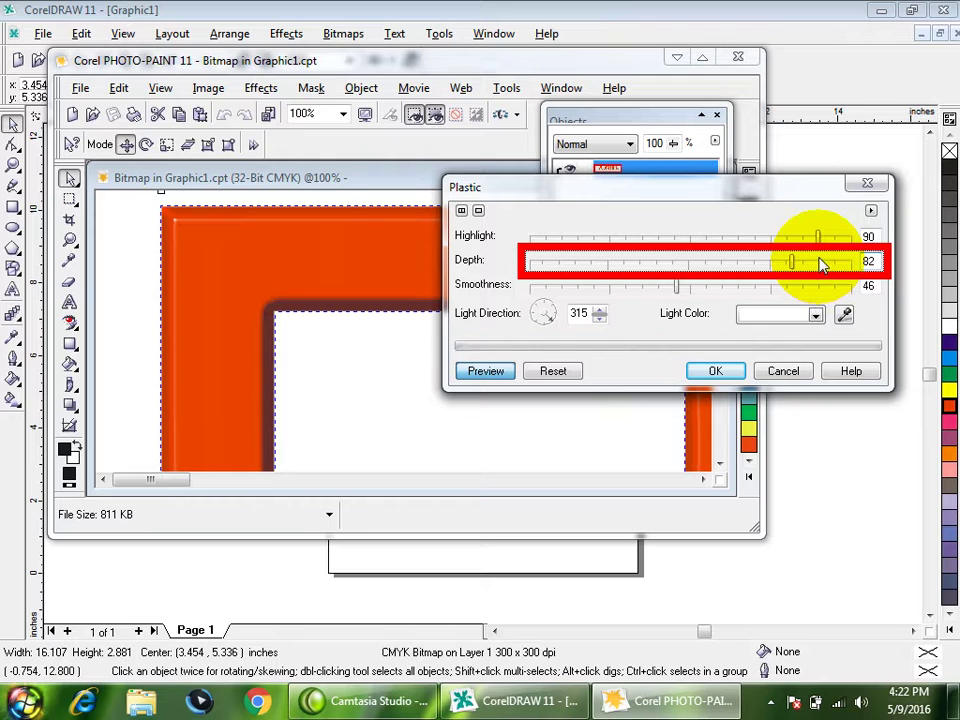
left_click(828, 262)
left_click(718, 287)
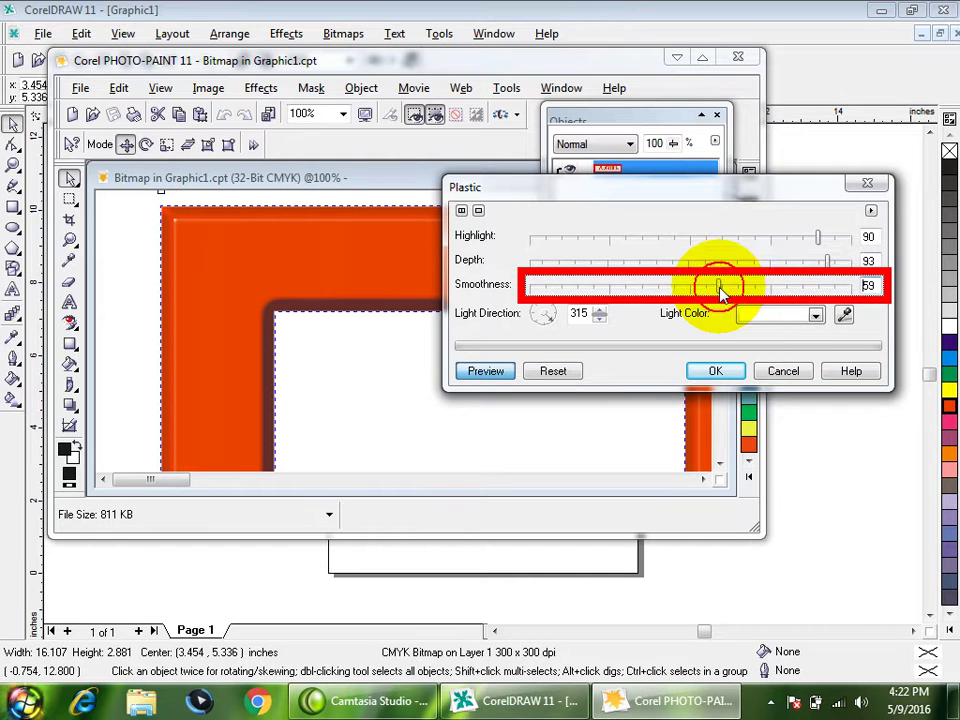
left_click(783, 287)
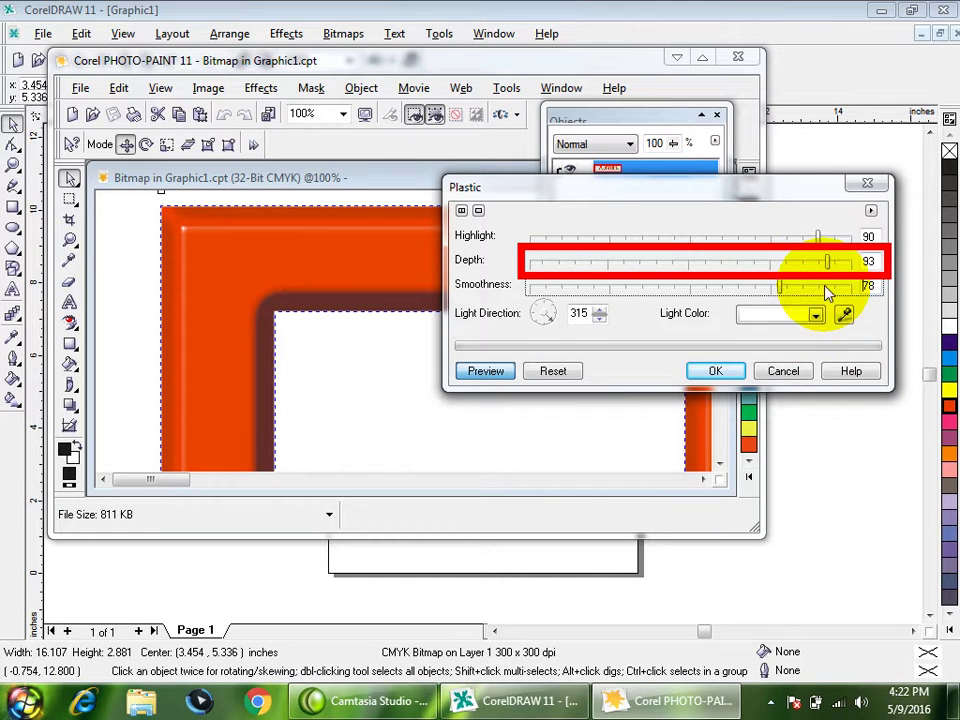
left_click(817, 289)
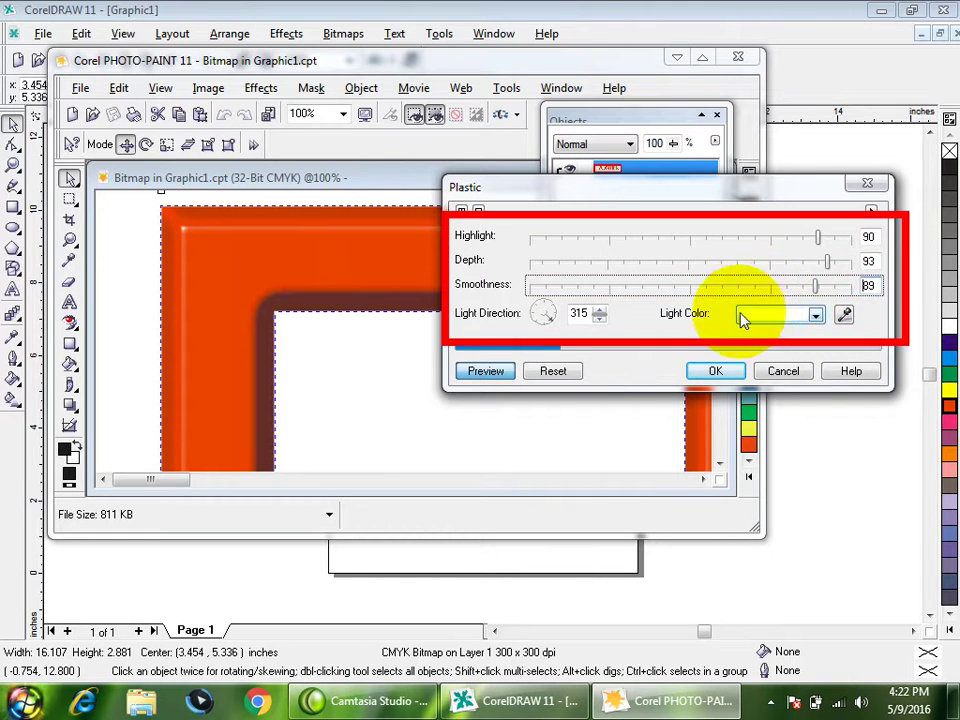
left_click(710, 370)
- Close Corel PHOTO-PAINT, saving the changes to the bitmap, and deselect the FRONTIER bitmap in CorelDRAW
left_click(738, 56)
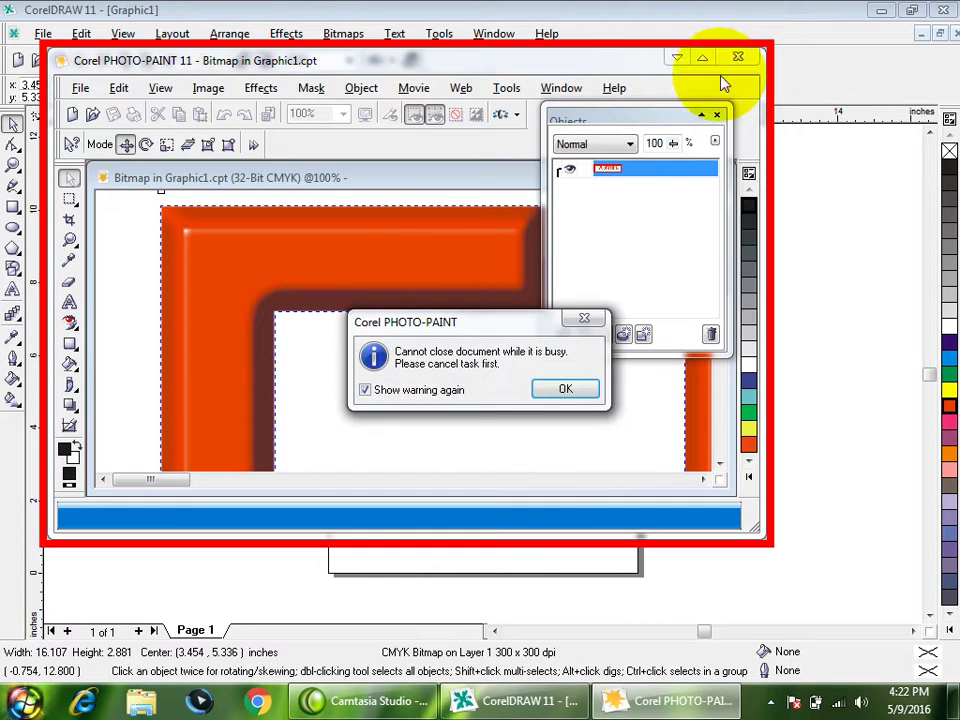
left_click(560, 390)
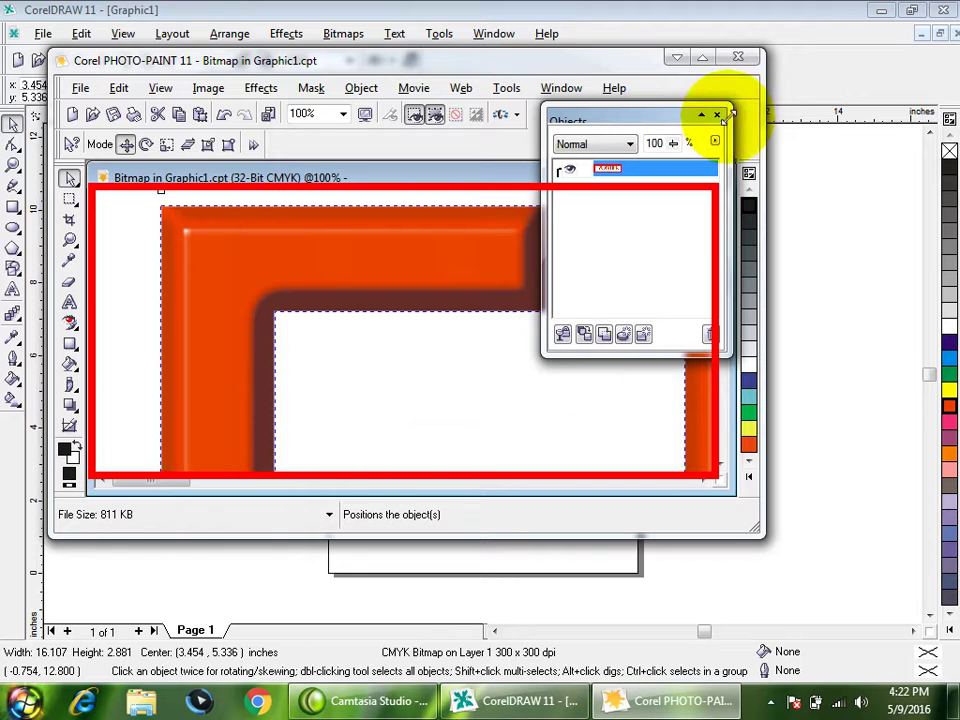
left_click(740, 57)
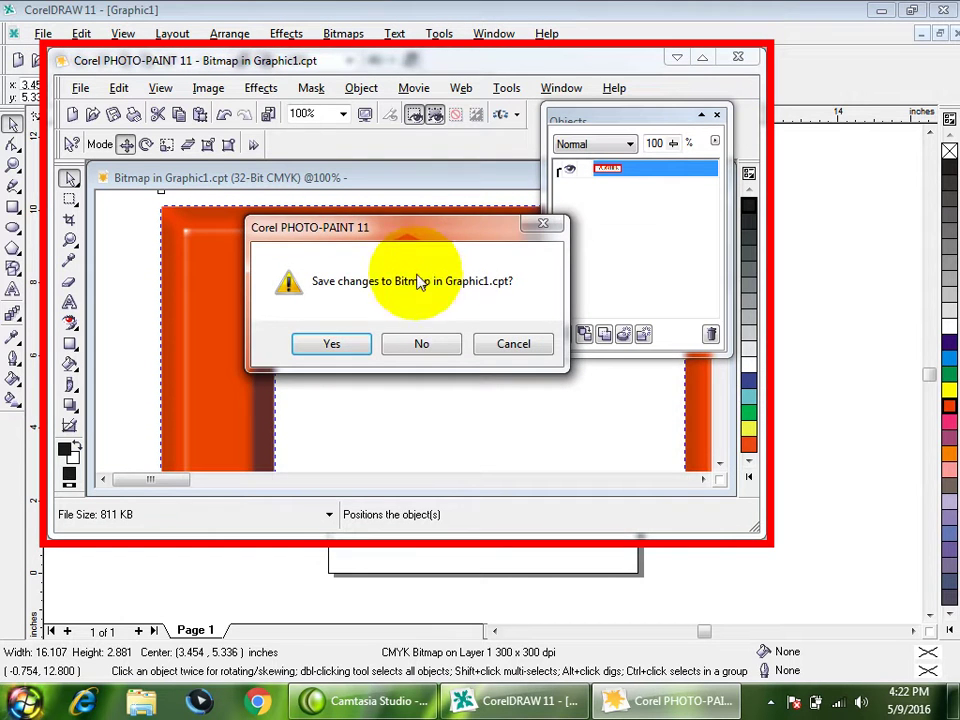
left_click(339, 336)
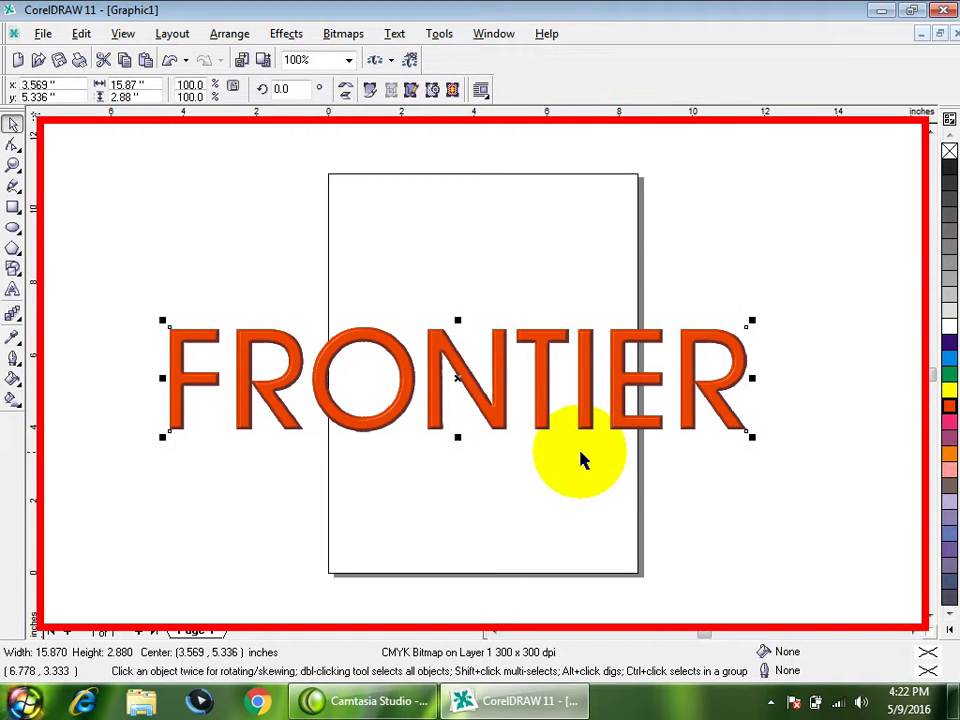
left_click(767, 526)
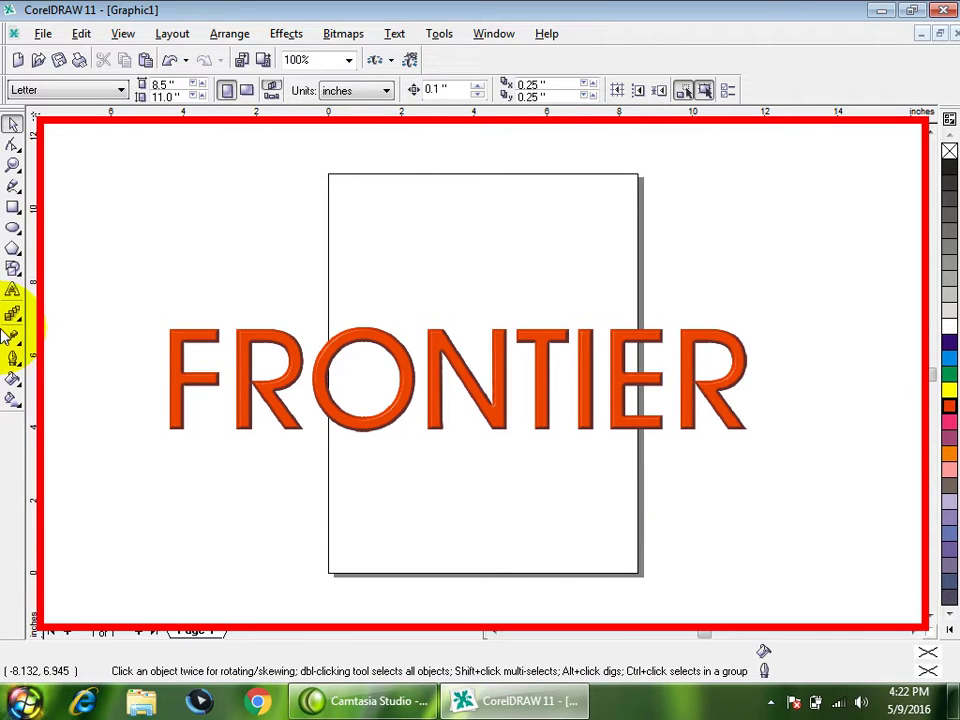
left_click(11, 290)
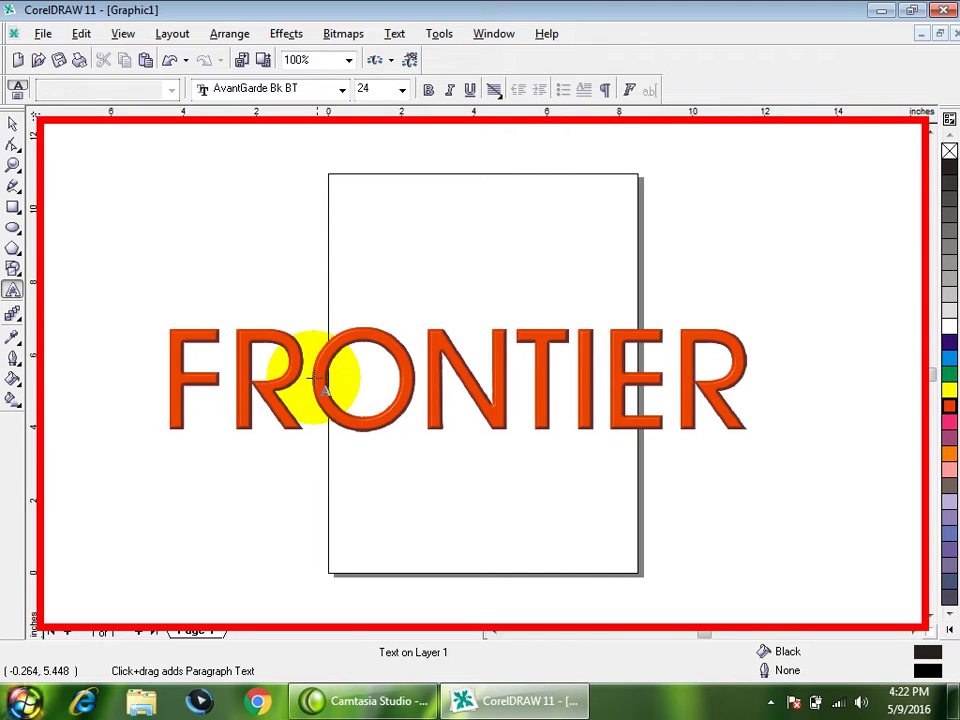
left_click(282, 372)
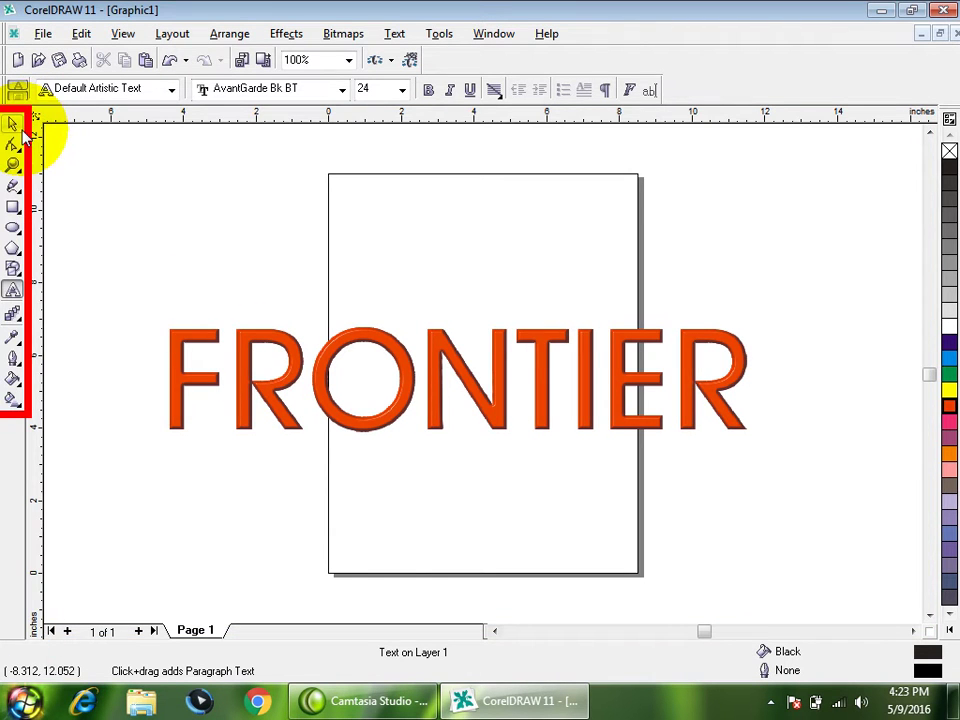
- Move the FRONTIER bitmap slightly up and to the right, centring it at about 4.1, 5.7 inches
left_click(15, 123)
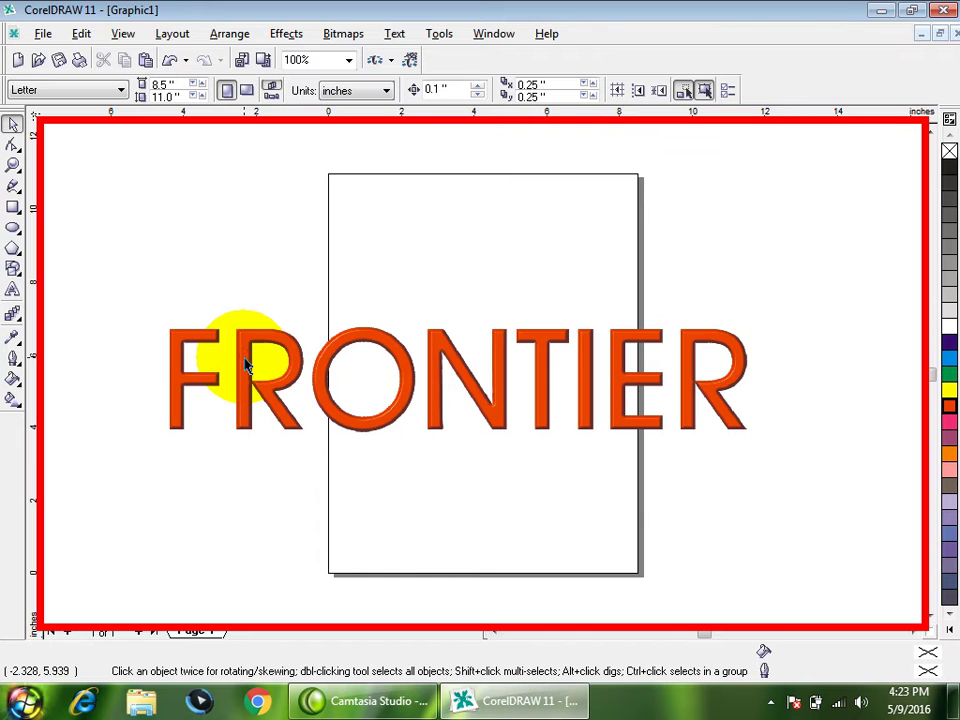
left_click_drag(247, 365, 266, 352)
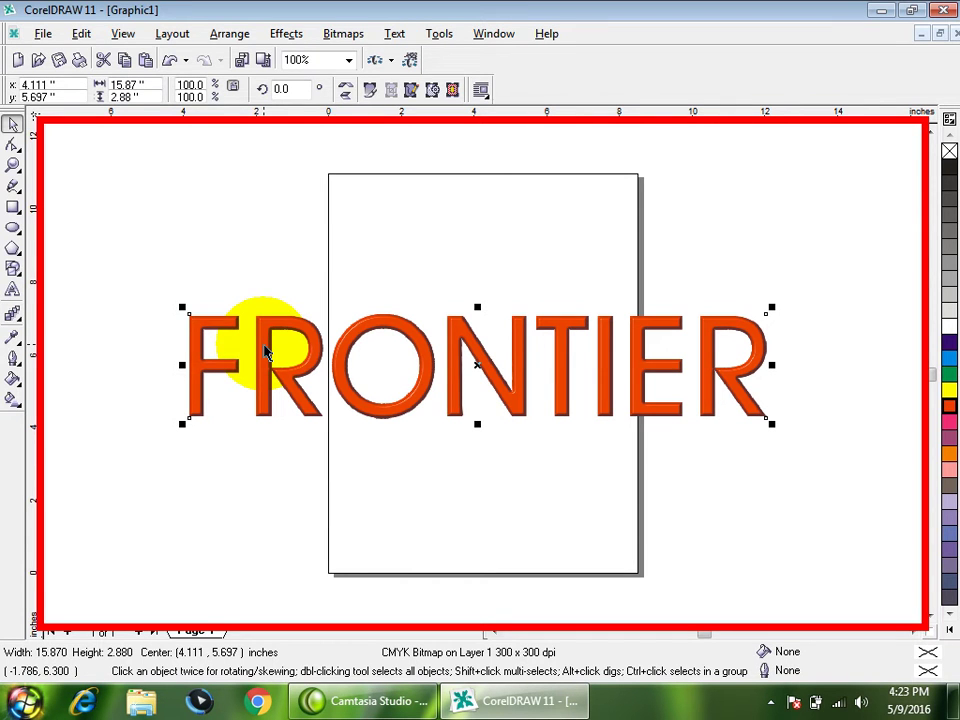
left_click(287, 35)
mouse_move(364, 246)
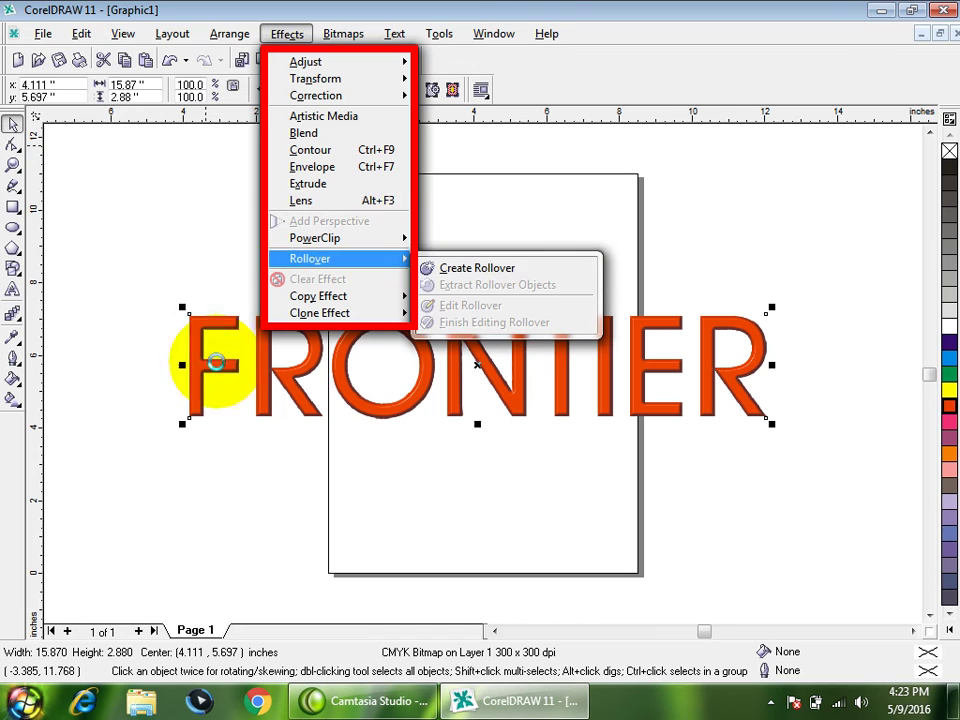
left_click(238, 520)
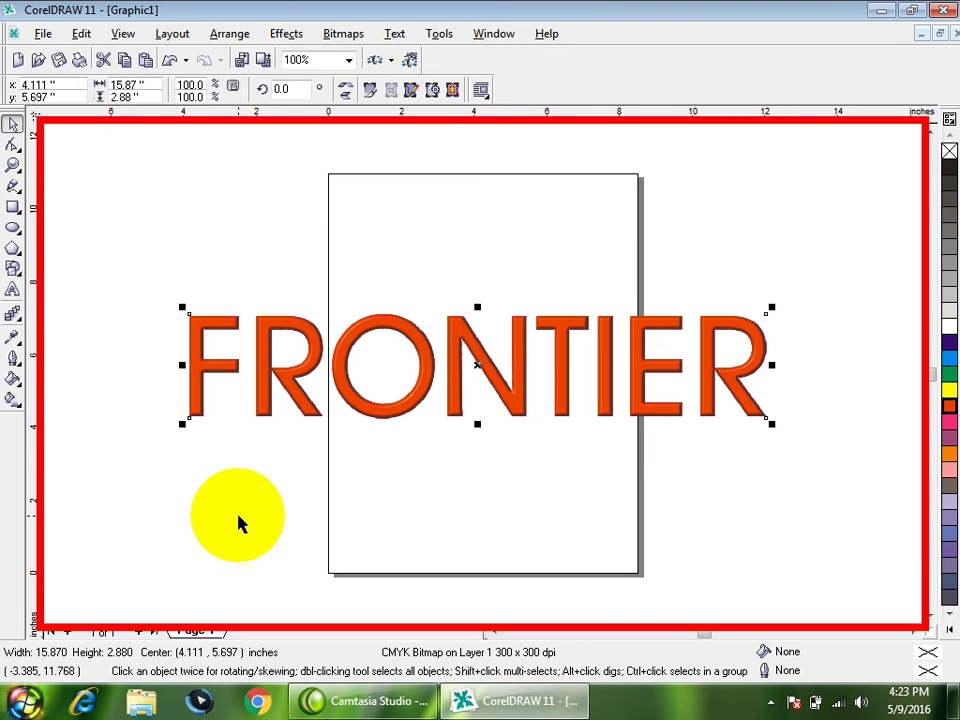